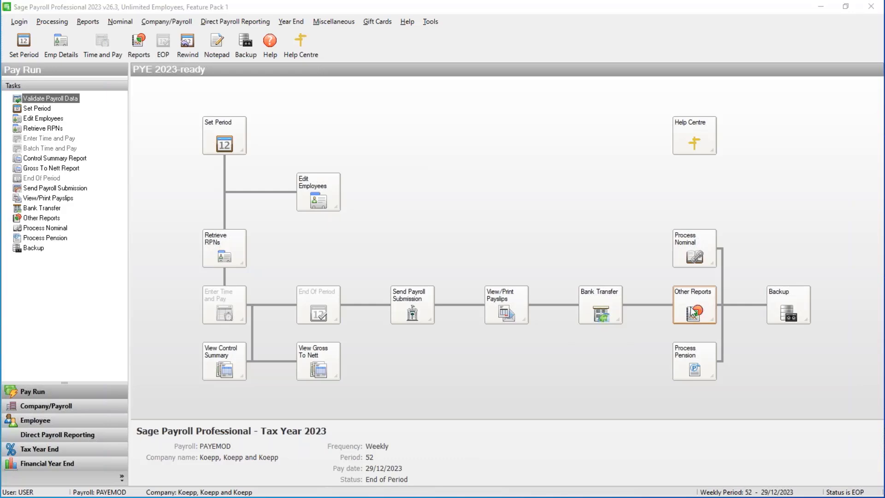
Preview the company's Employer Monthly Liability report for payroll PAYEMOD without quarterly subtotals or a PRSI breakdown.
left_click(692, 312)
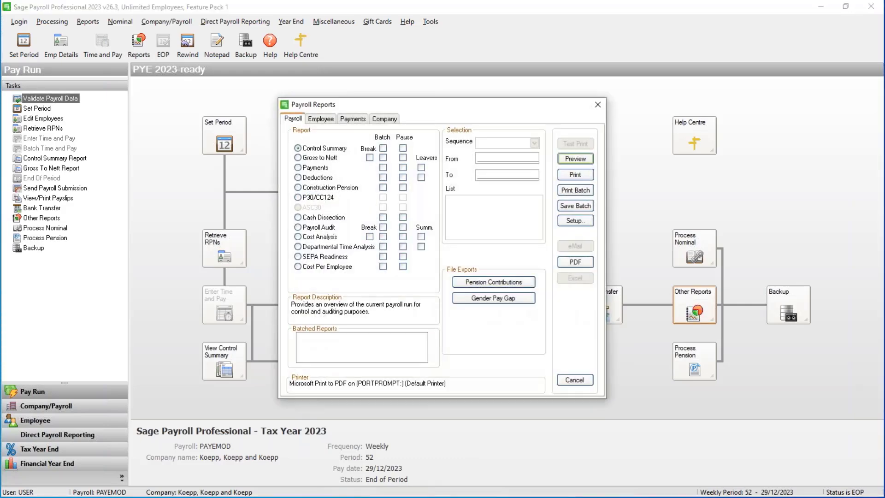
left_click(385, 120)
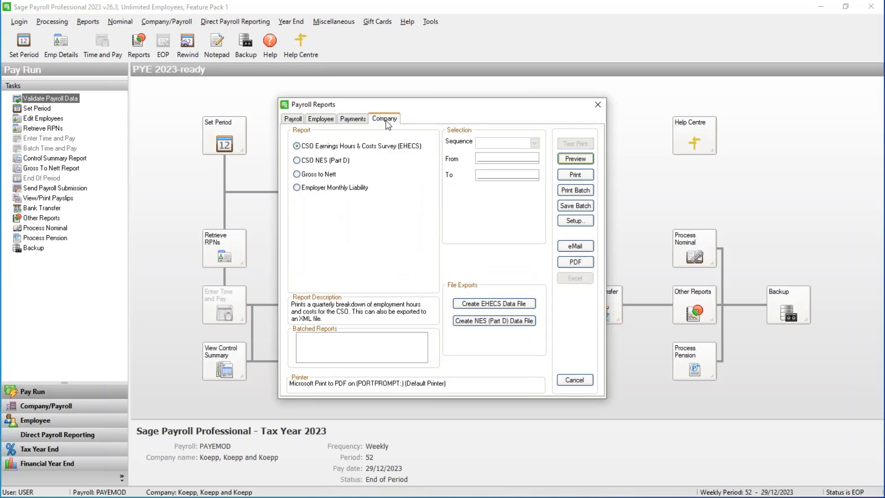
left_click(328, 188)
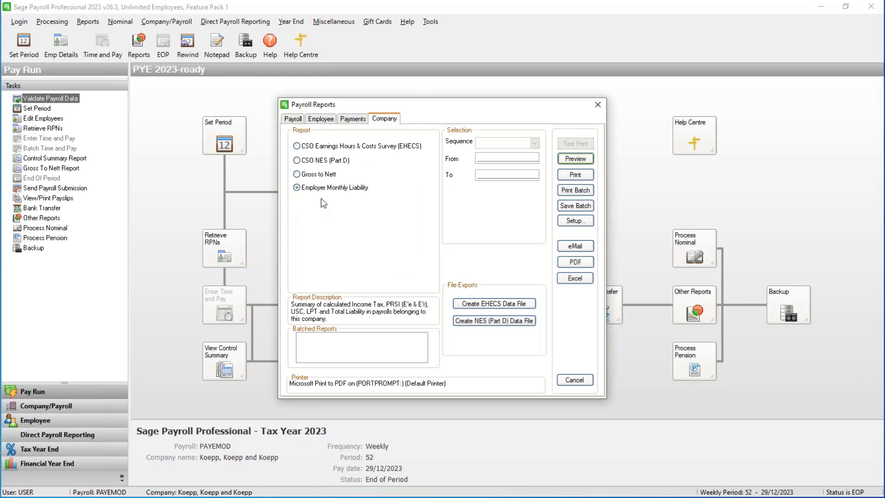
left_click(587, 160)
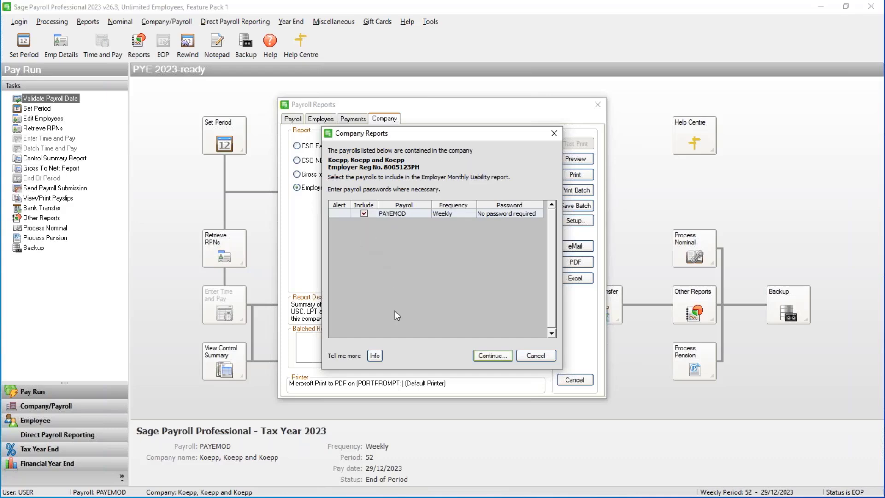
left_click(486, 358)
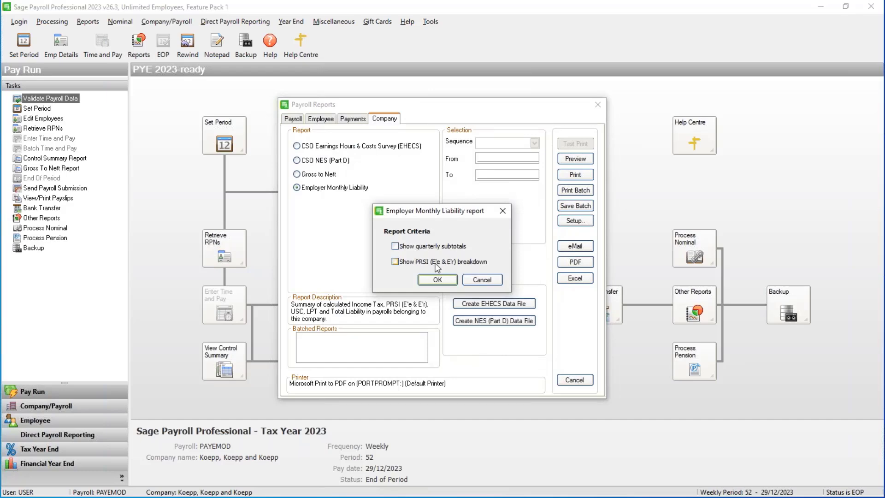
left_click(437, 280)
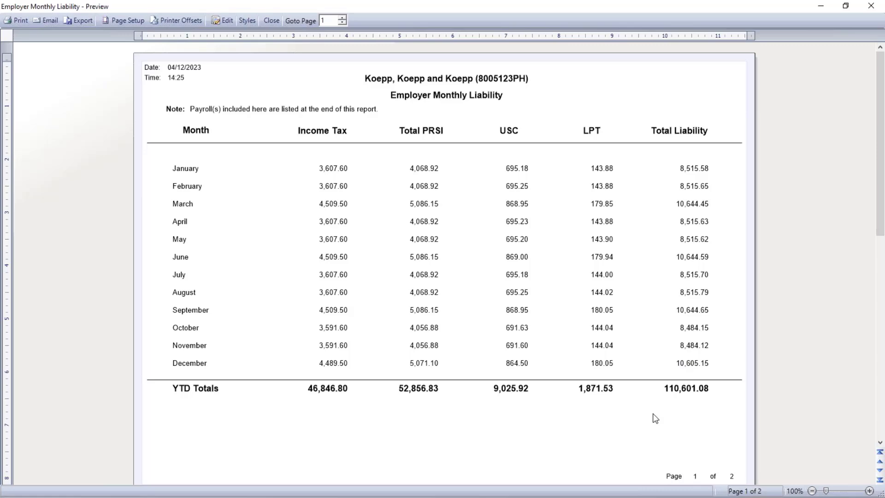
Review the Employer Monthly Liability report through its second page, and close the preview and the report selection.
scroll(654, 417, "down", 10)
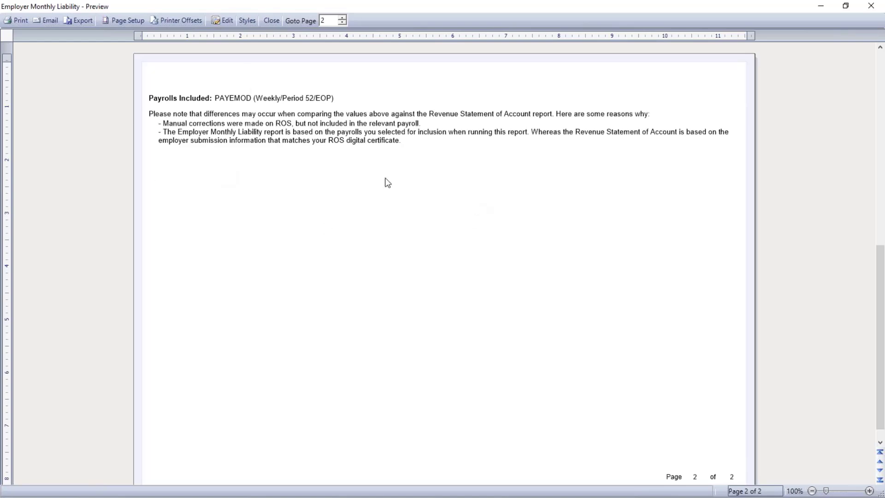
left_click(270, 21)
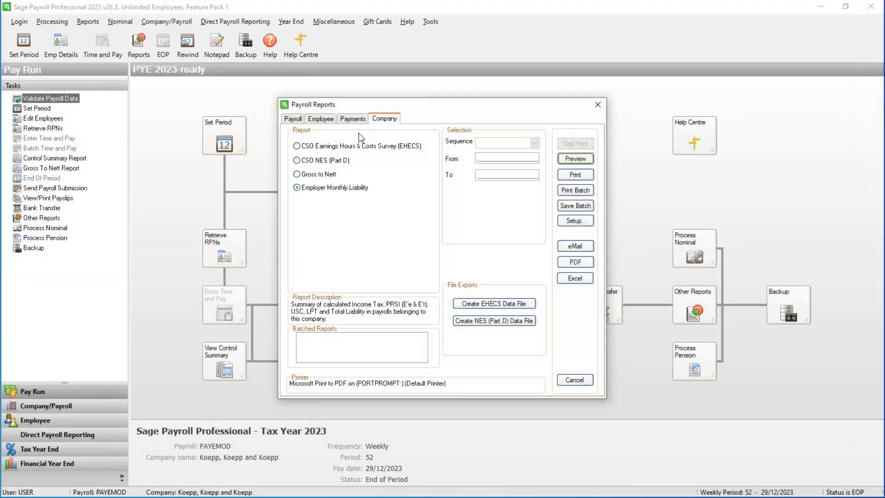
left_click(579, 379)
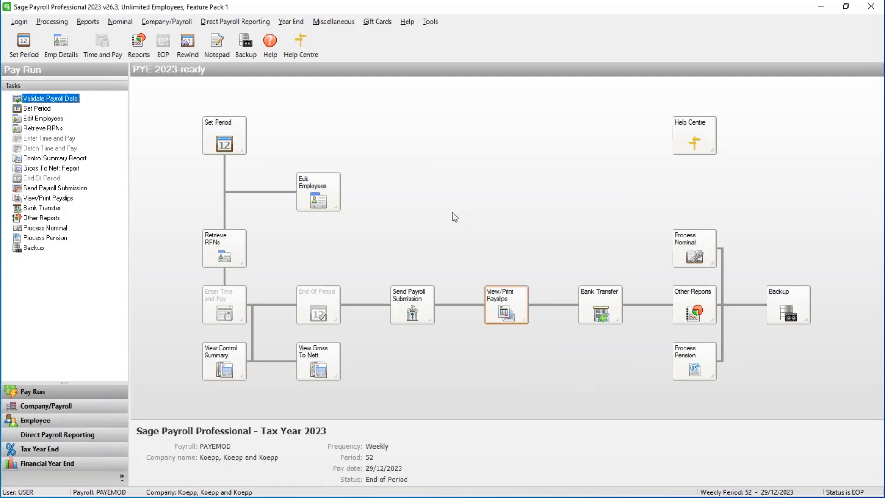
Retrieve the Revenue Statement of Account using the saved ROS digital certificate credentials.
left_click(235, 21)
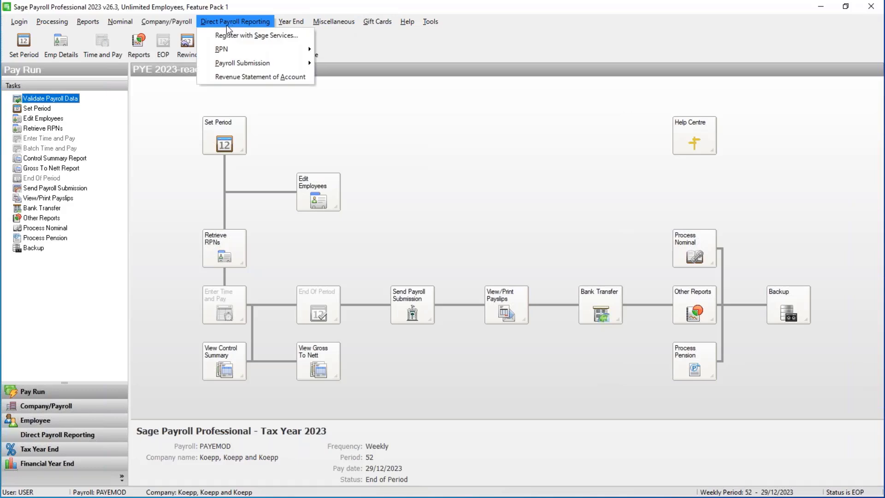
left_click(254, 81)
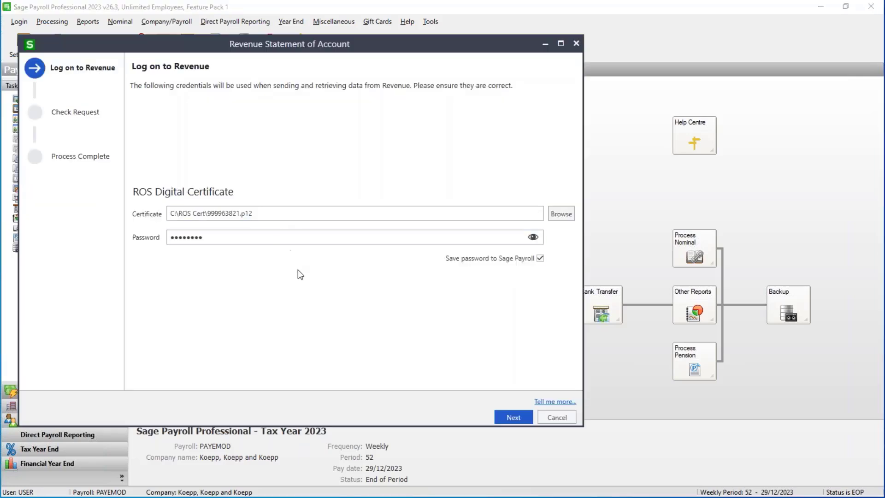
left_click(511, 416)
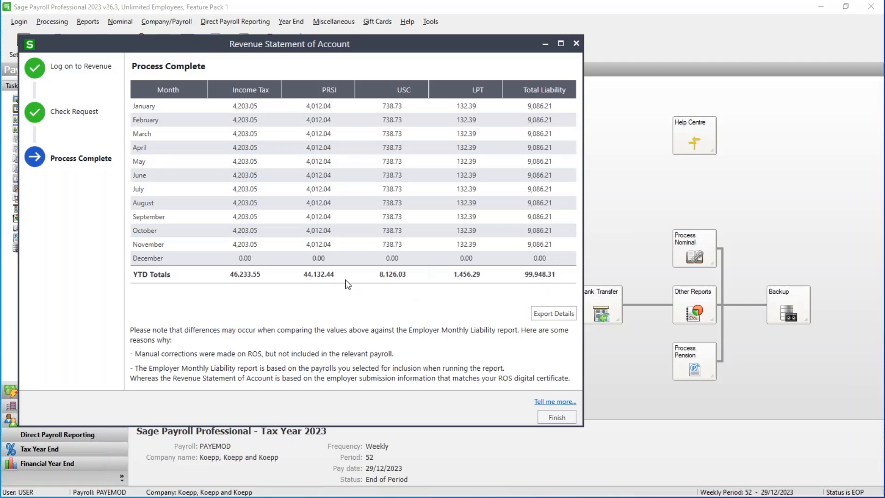
Open the exported details of the Revenue Statement of Account, review them down to the closing notes, and finish the statement.
left_click(557, 315)
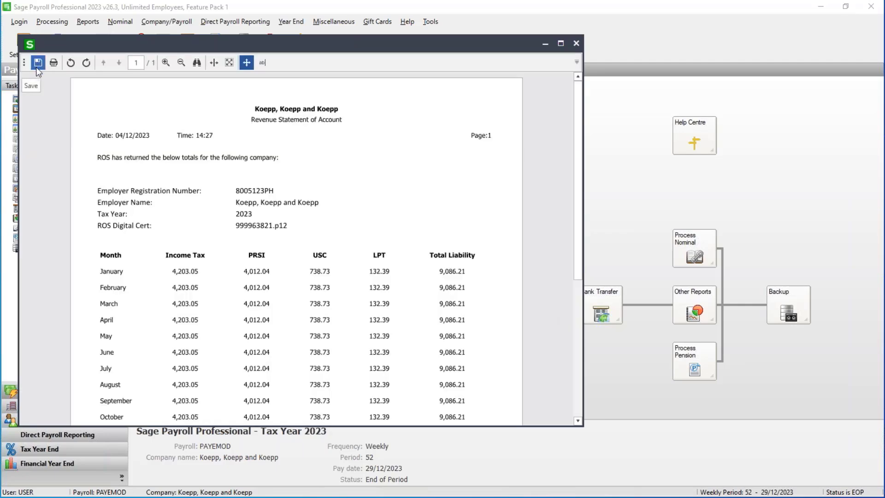
scroll(229, 186, "down", 3)
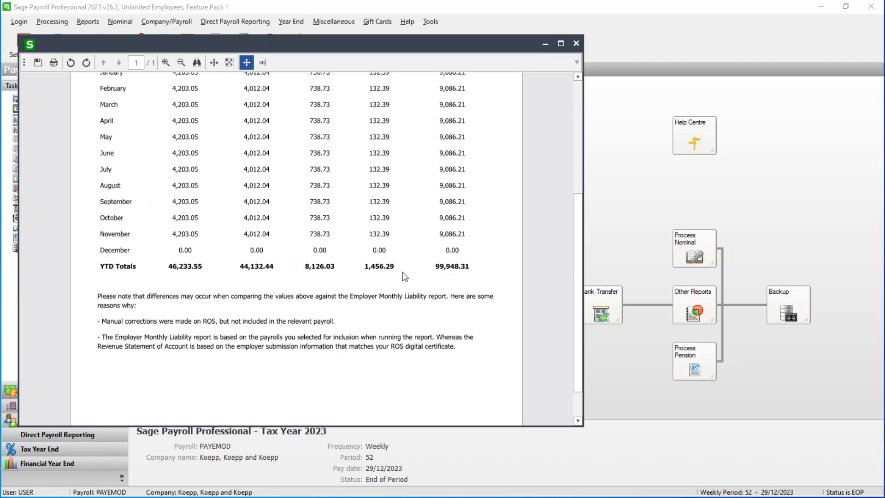
left_click(574, 45)
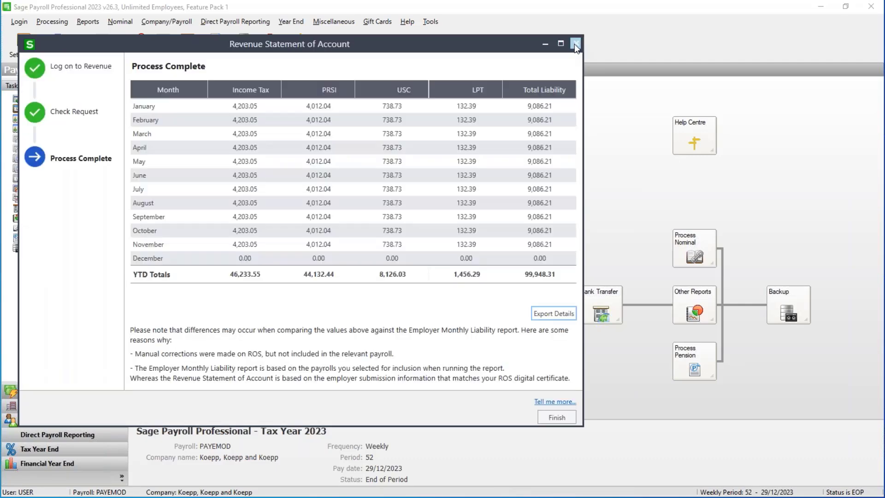
left_click(556, 416)
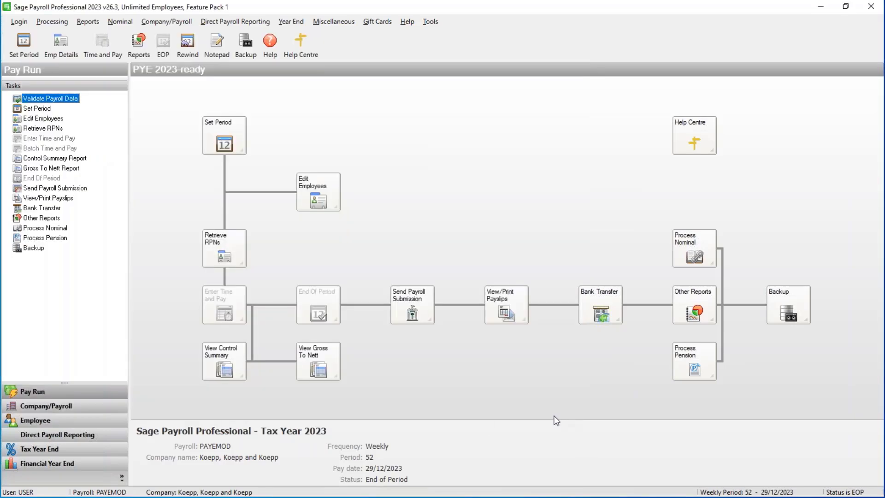
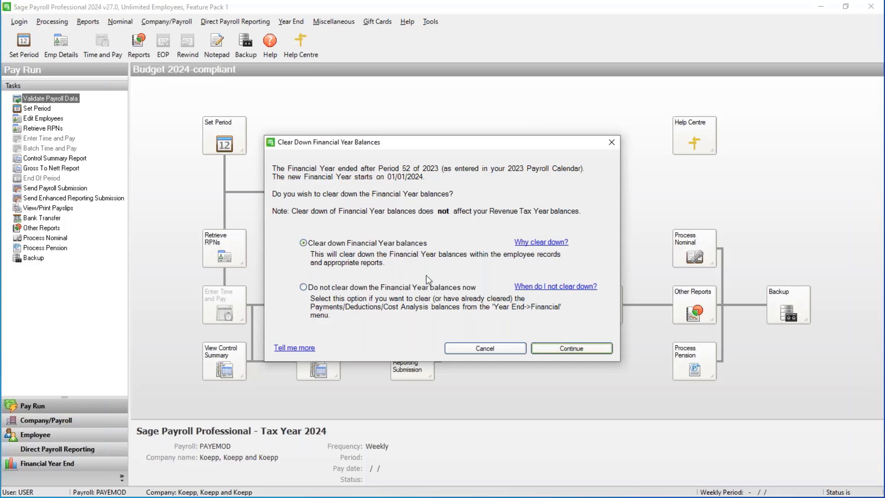
Clear down the Financial Year balances and acknowledge the completed clear down.
left_click(584, 347)
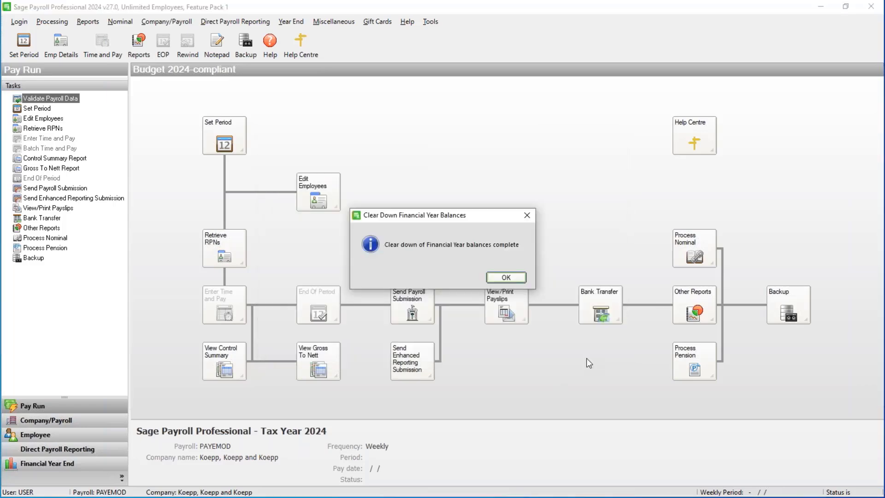
left_click(505, 278)
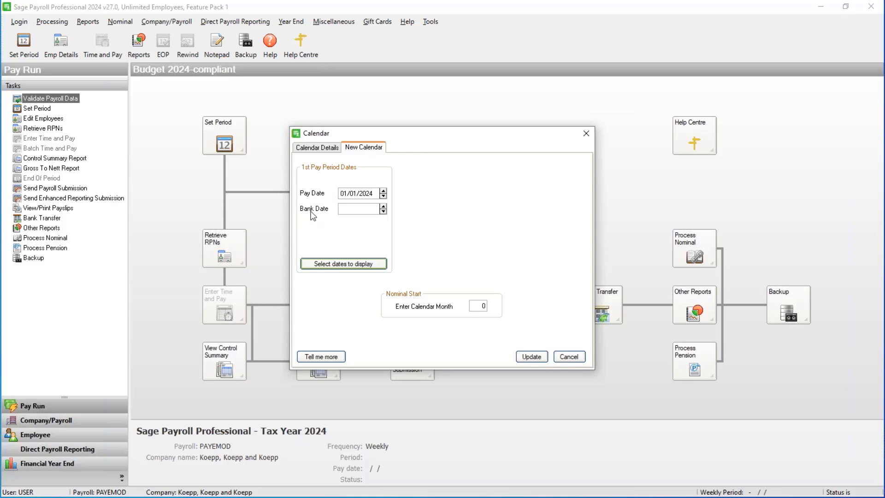
Add the Cheque Date and Giro Date to the dates displayed in the new payroll calendar.
left_click(337, 266)
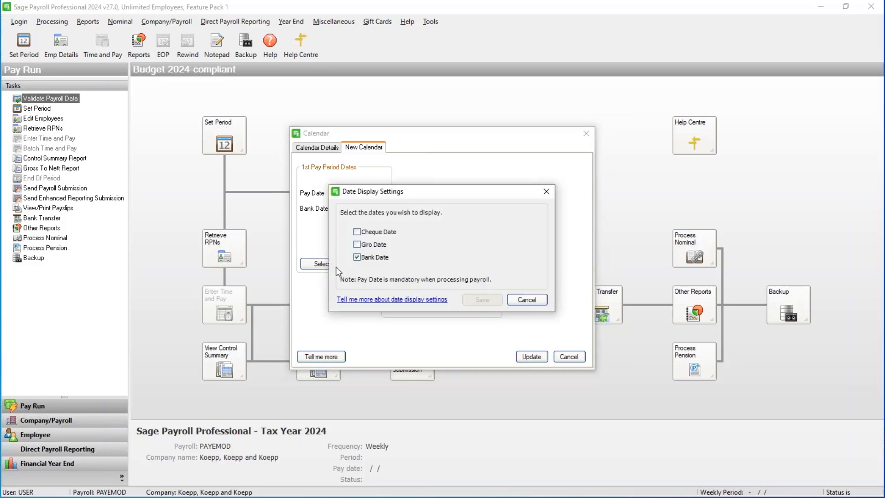
left_click(356, 231)
left_click(357, 245)
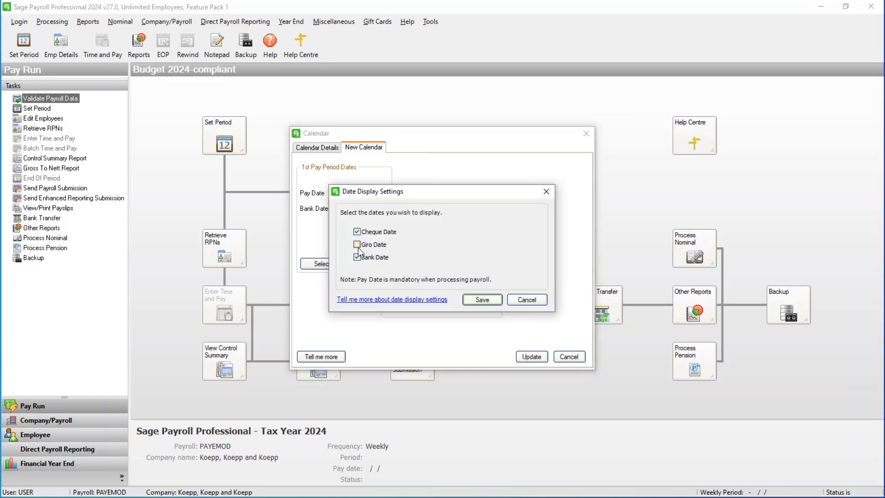
left_click(482, 299)
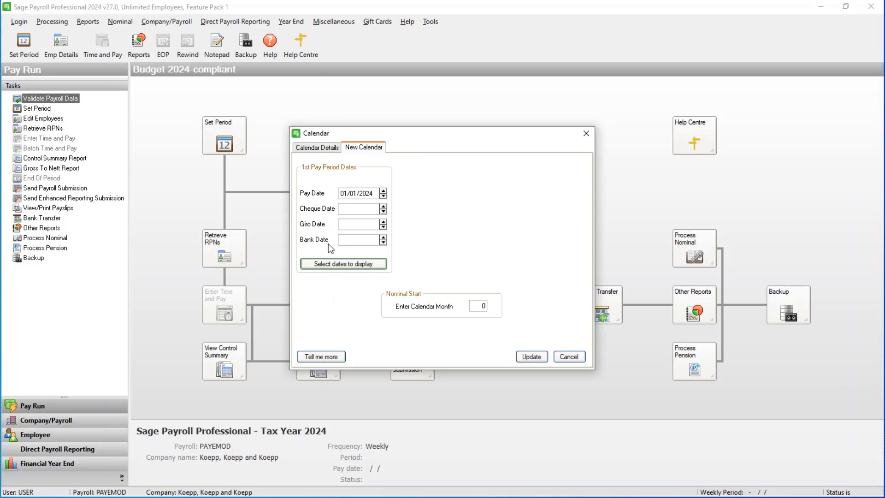
Hide the Cheque, Giro and Bank dates in the new calendar, and turn only the Bank Date display back on.
left_click(350, 265)
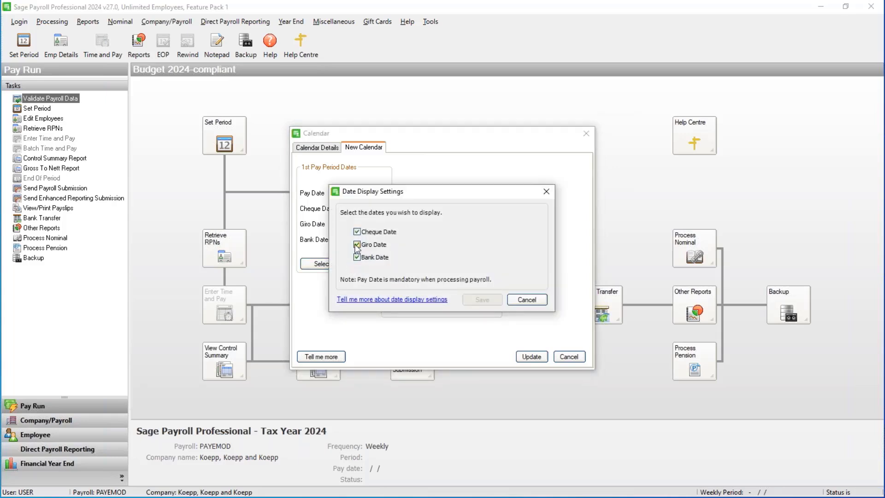
left_click(356, 231)
left_click(356, 244)
left_click(357, 256)
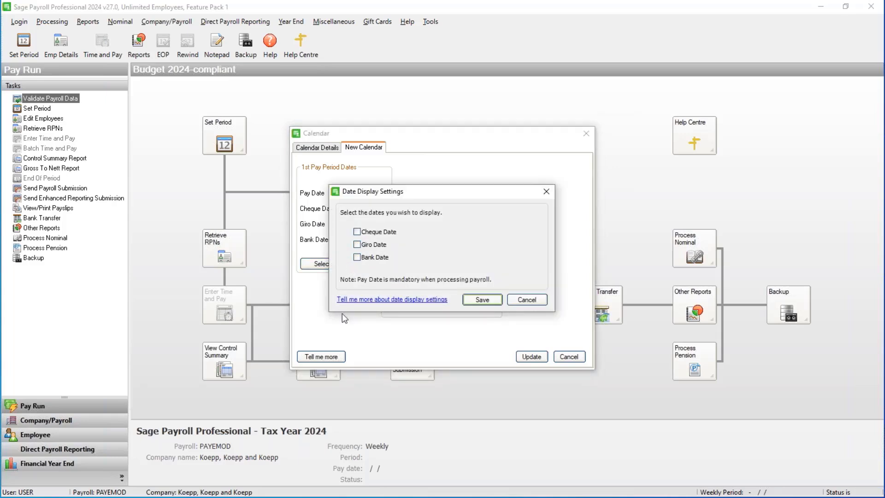
left_click(482, 300)
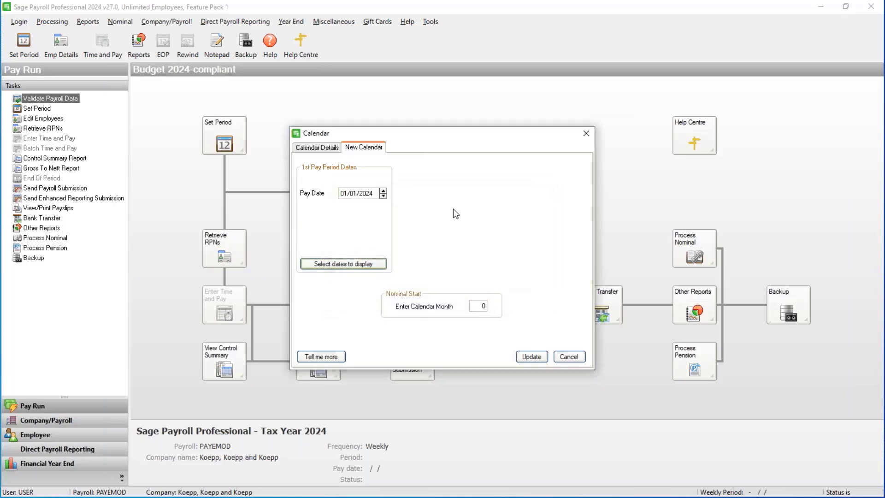
left_click(364, 263)
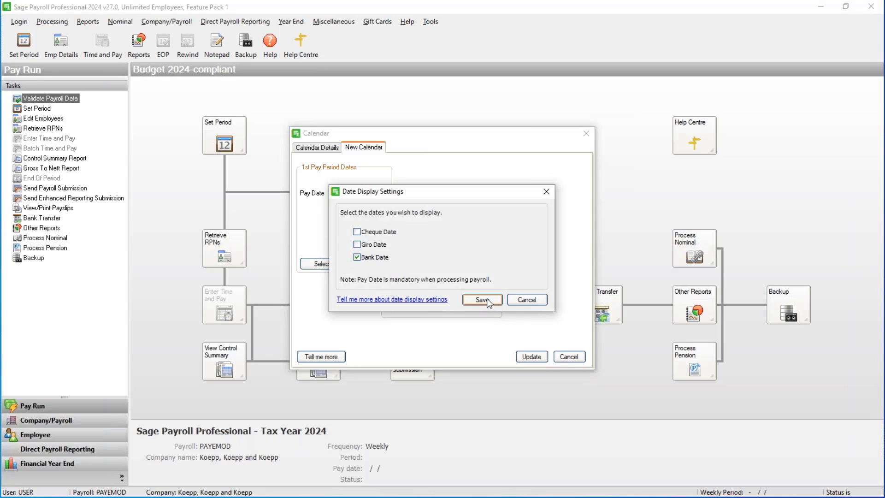
left_click(482, 300)
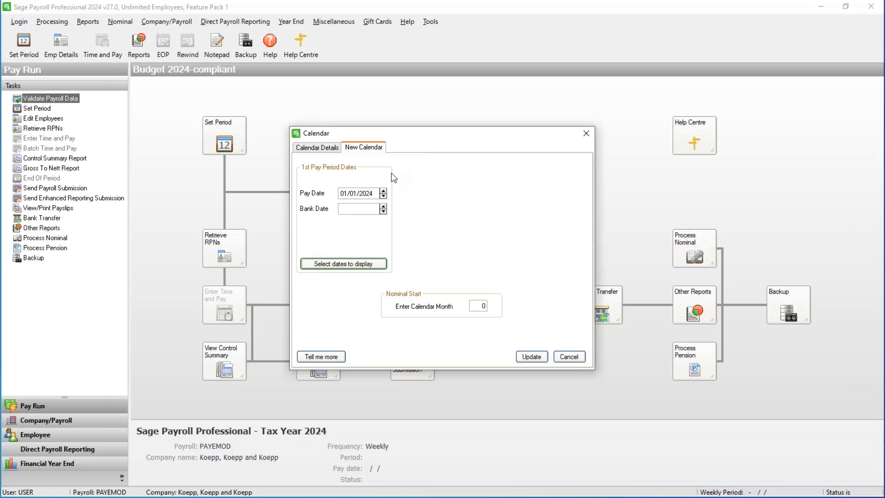
Generate the 2024 payroll calendar with a first pay date of 05/01/2024 and a bank date of 04/01/2024.
left_click(383, 190)
left_click(357, 209)
type("04/01/2024")
key("Tab")
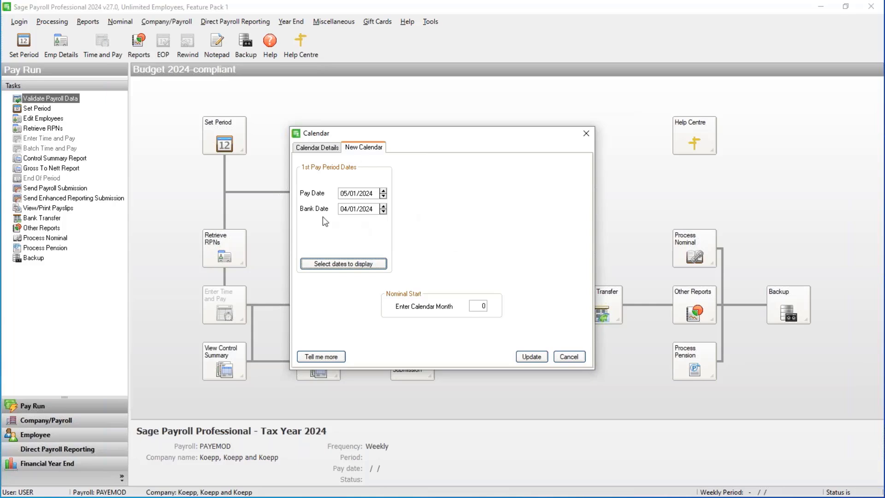
left_click(531, 357)
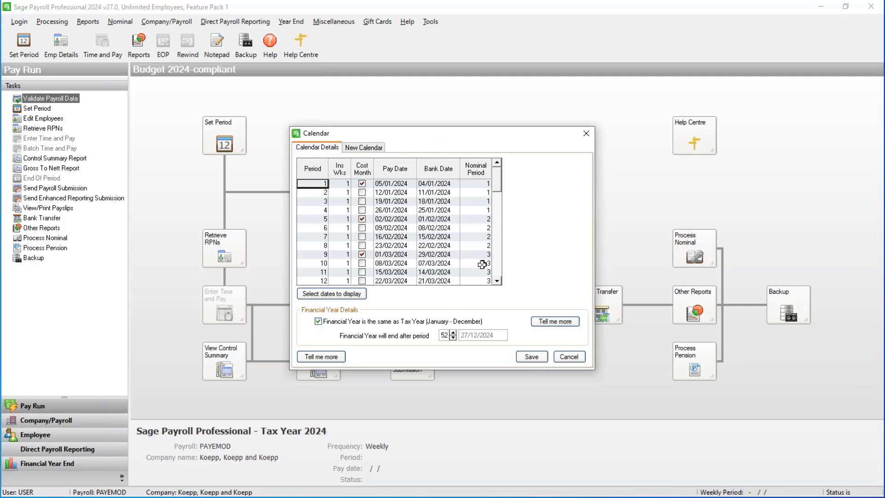
Check the generated calendar's pay periods through period 52, and close the calendar, abandoning its changes.
left_click(496, 266)
left_click(497, 275)
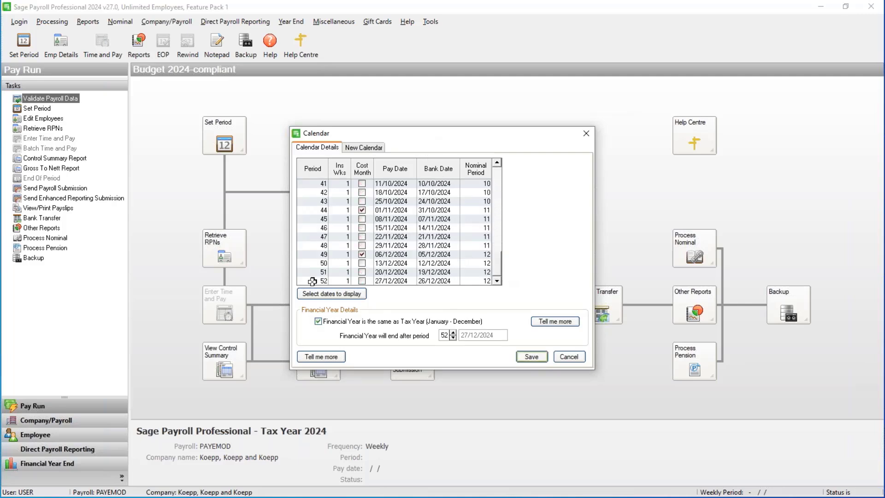
left_click(499, 170)
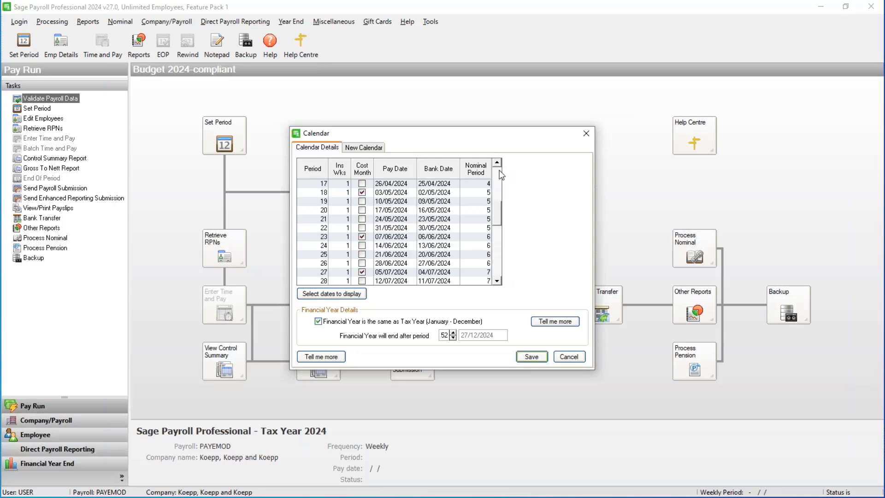
left_click(501, 175)
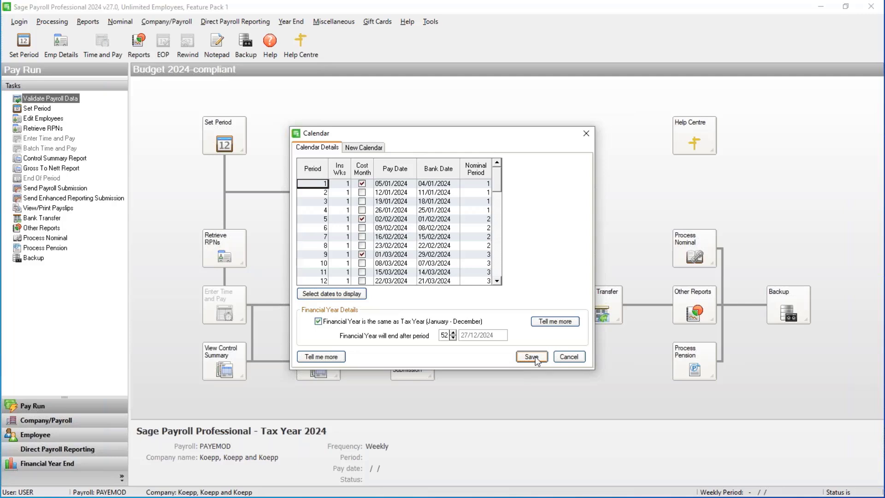
left_click(564, 358)
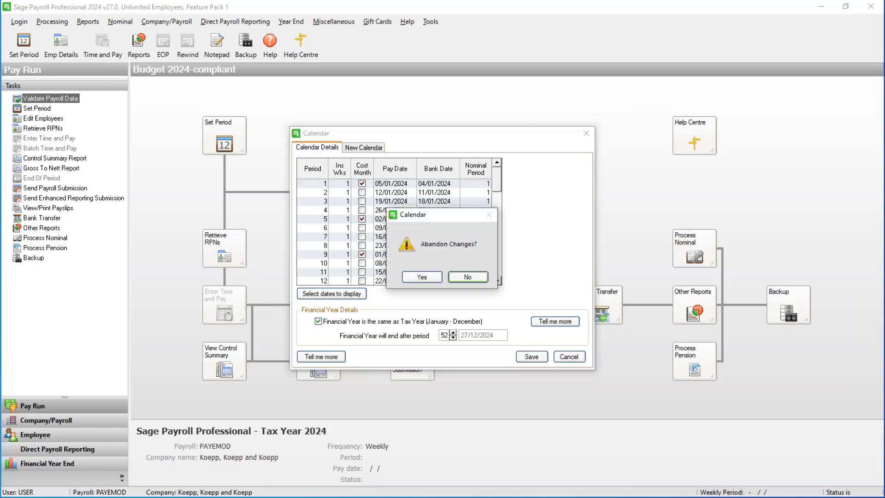
left_click(436, 278)
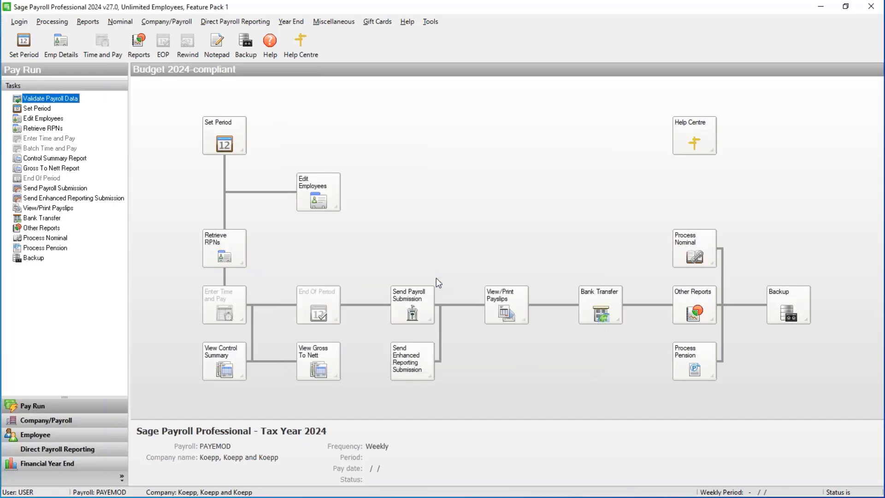
Review the first employee's tax, pay and year-to-date, payments and deductions details, and close the record without changes.
left_click(322, 187)
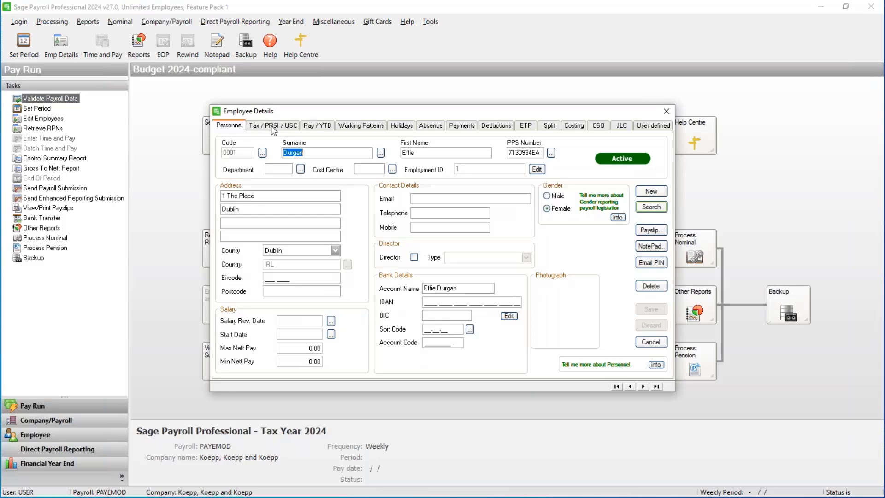
left_click(272, 126)
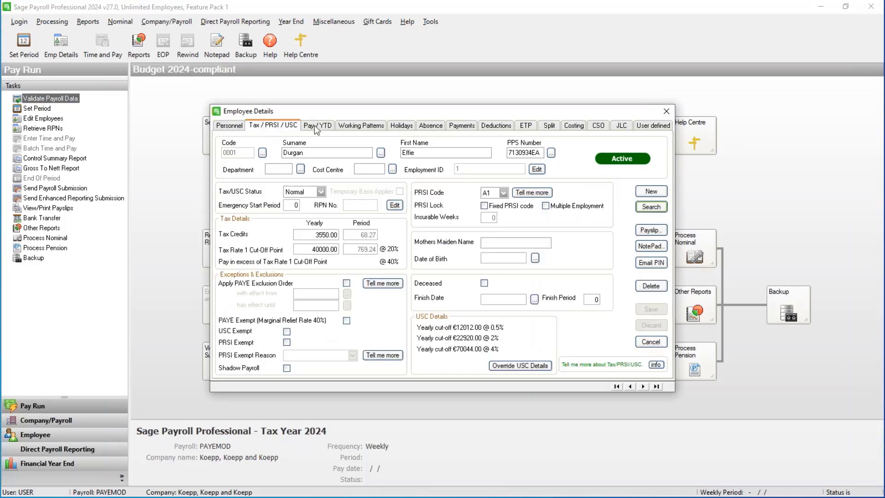
left_click(315, 126)
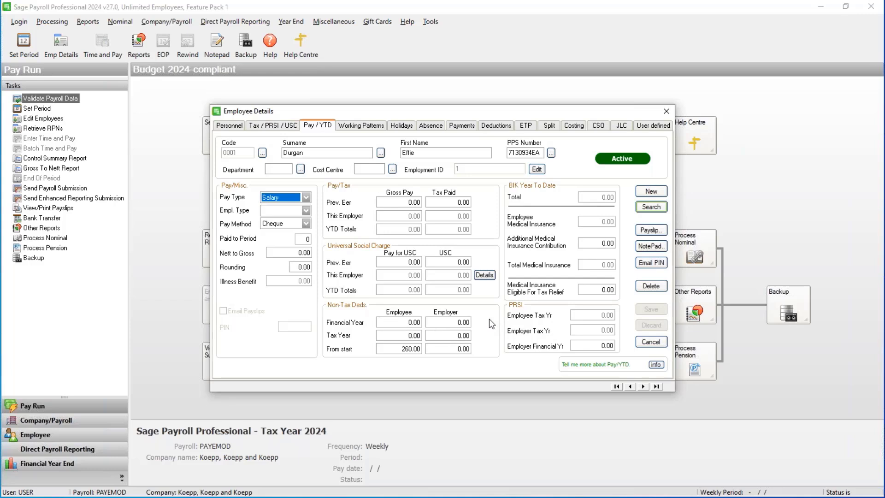
left_click(462, 126)
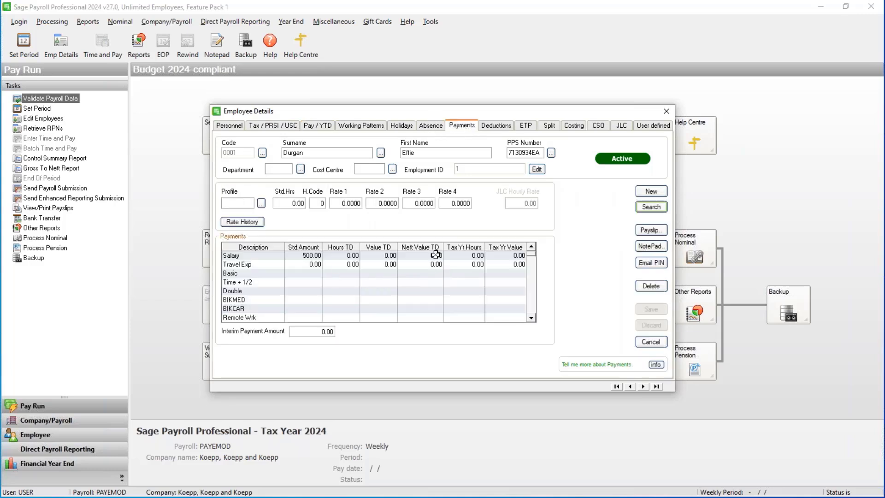
left_click(496, 125)
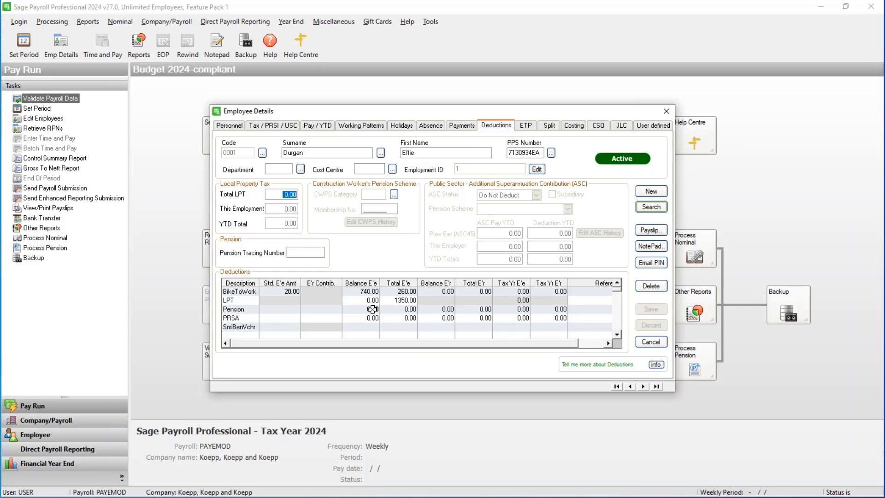
left_click(650, 341)
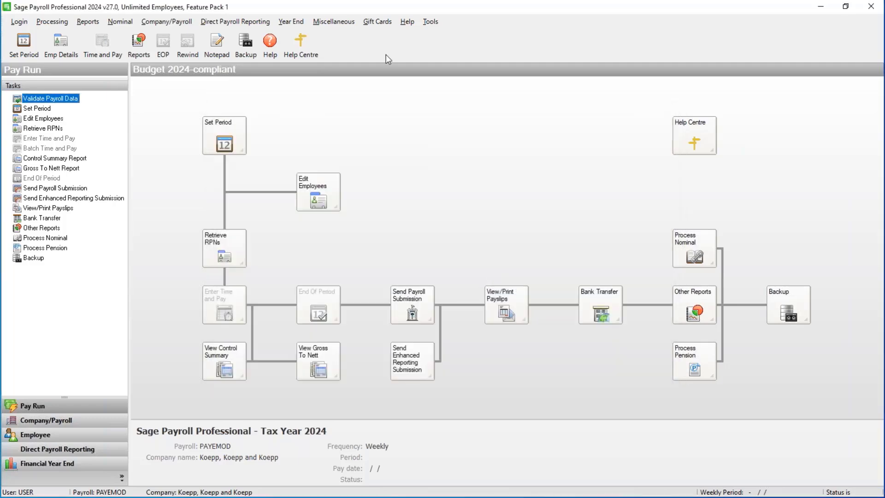
left_click(286, 21)
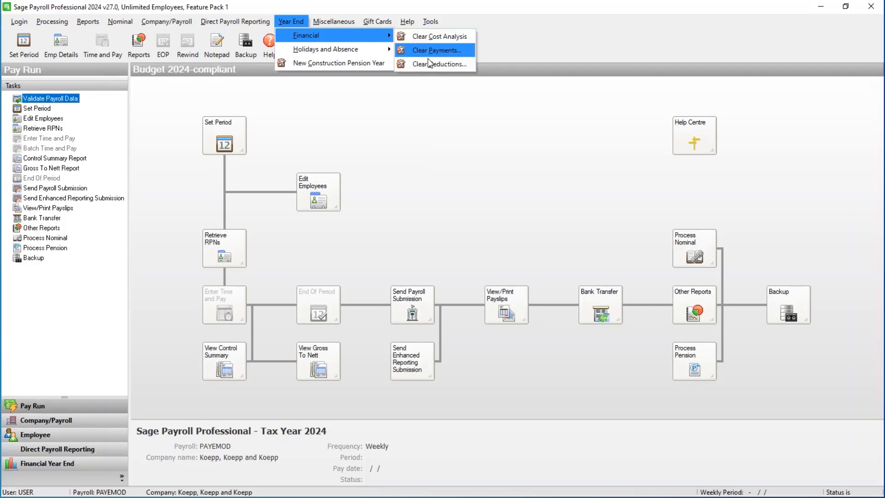
left_click(419, 109)
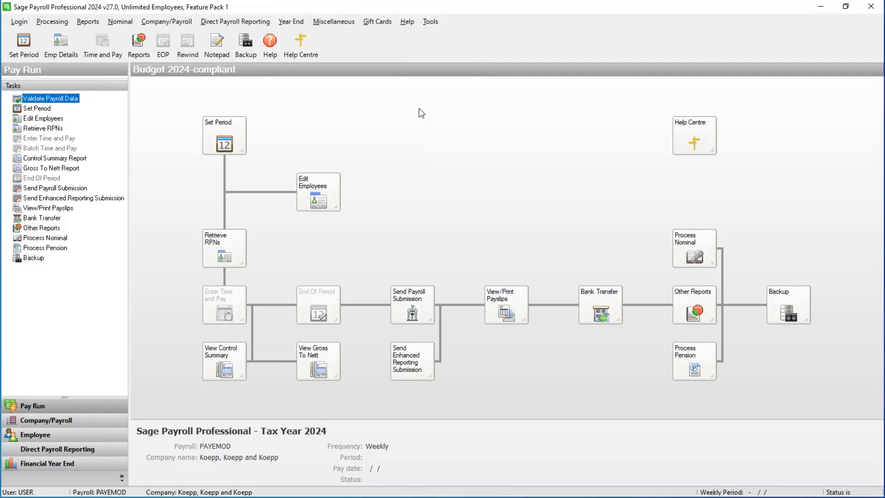
Change the payroll frequency to Monthly in the company details and save the change.
left_click(172, 24)
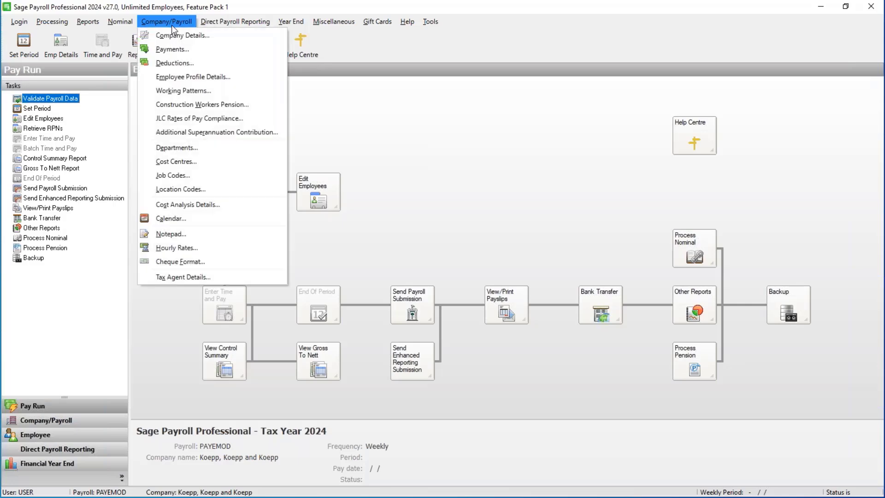
left_click(192, 39)
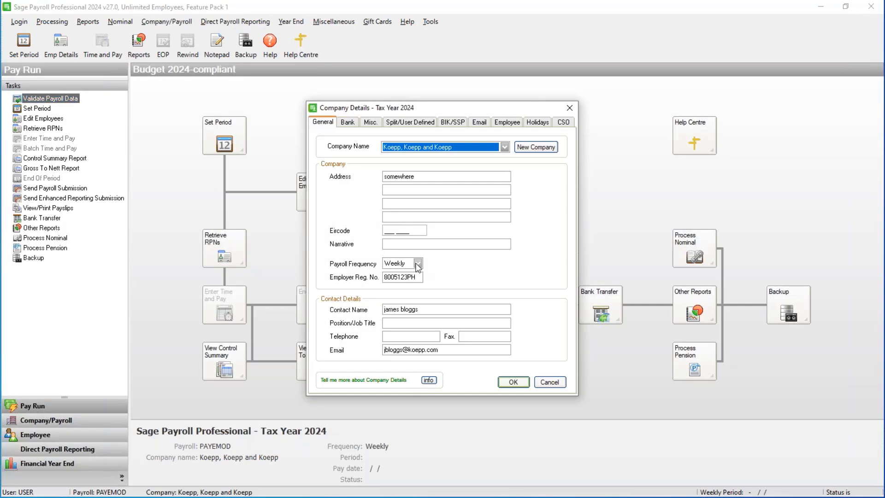
left_click(417, 263)
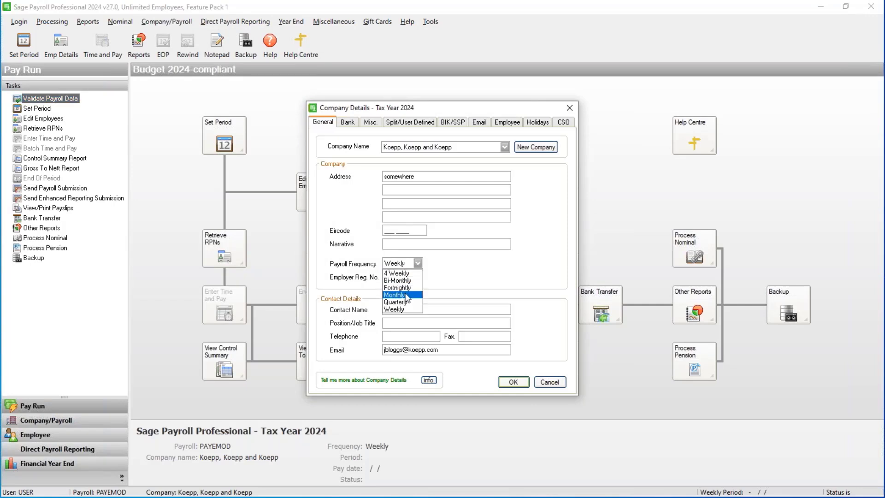
left_click(401, 294)
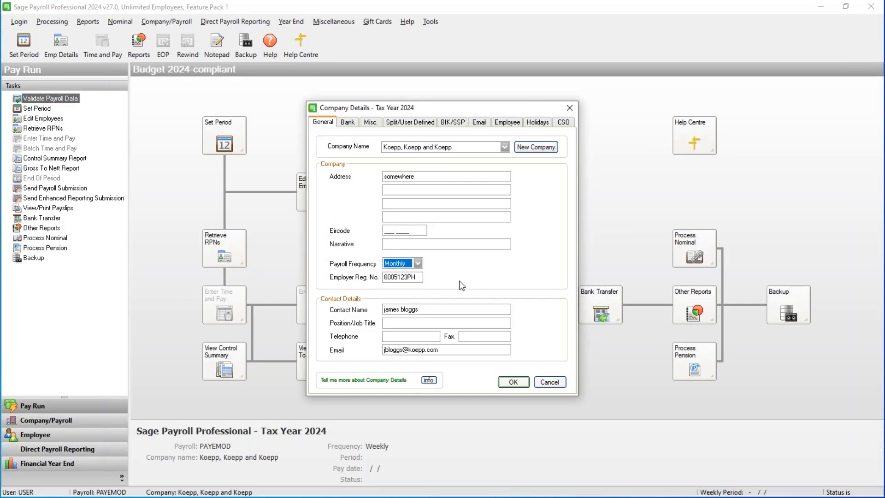
left_click(513, 382)
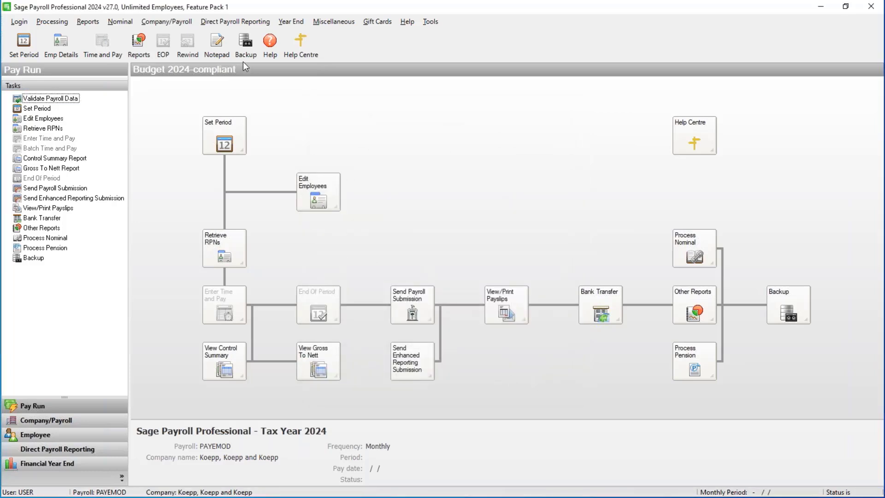
Open the payroll calendar, clearing down the Financial Year balances and acknowledging the completion message.
left_click(173, 23)
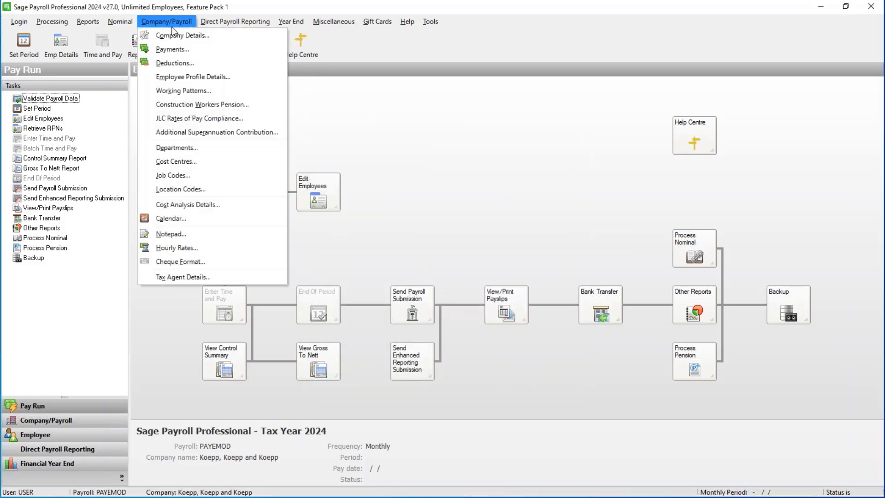
left_click(210, 216)
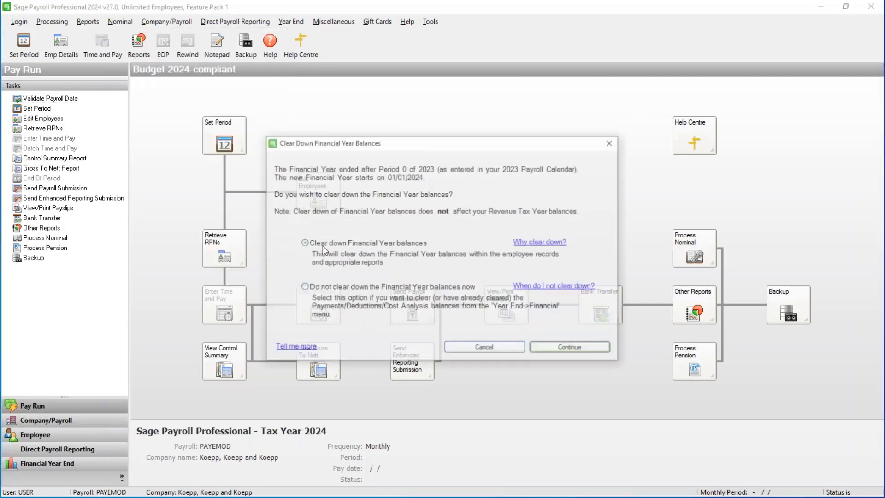
left_click(573, 349)
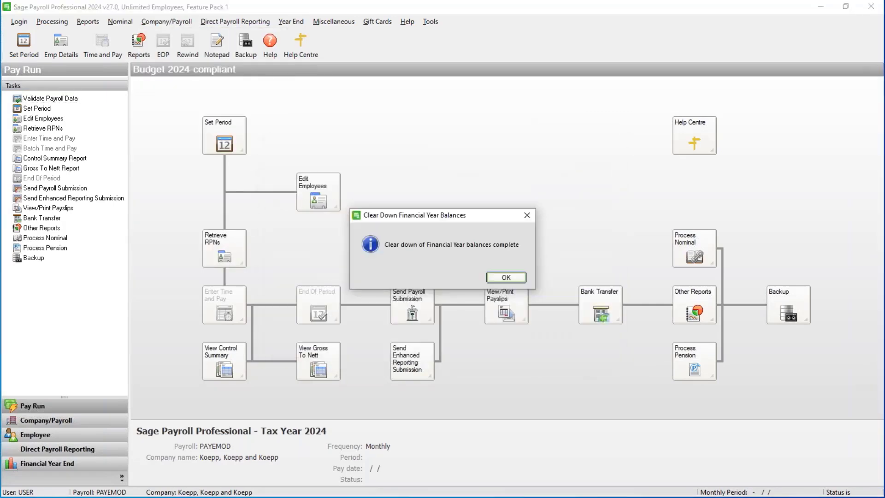
left_click(506, 276)
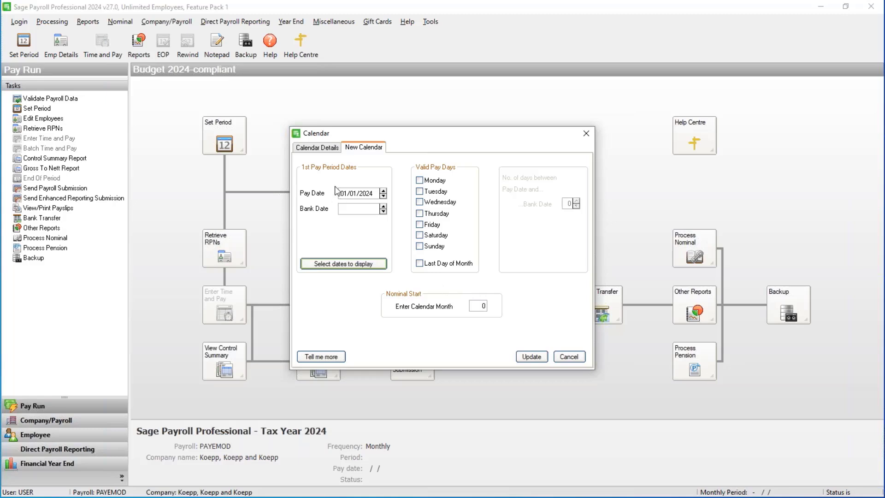
Generate a monthly calendar with a first pay date of 25/01/2024 and Monday to Friday as valid pay days.
left_click_drag(340, 193, 377, 195)
type("25/01/2024")
left_click(422, 180)
left_click(421, 192)
left_click(422, 202)
left_click(422, 213)
left_click(421, 224)
left_click(531, 357)
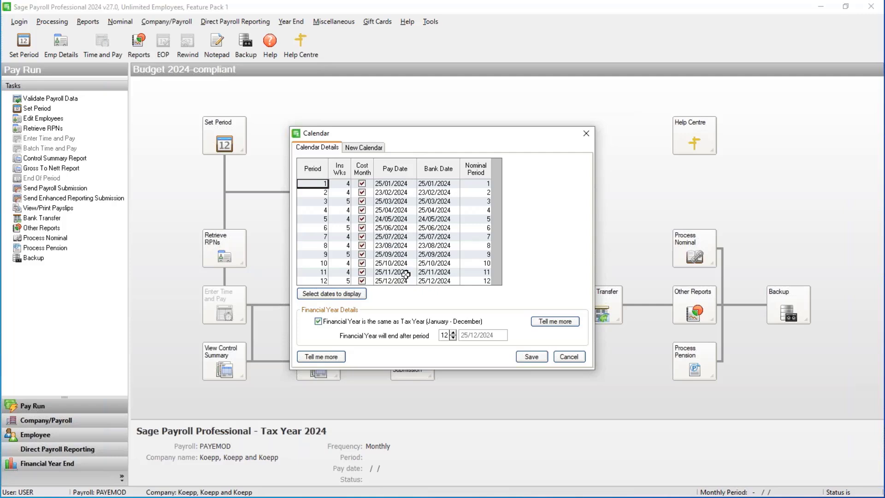
Check the generated pay dates for periods 2, 3, 4 and 12.
left_click(409, 192)
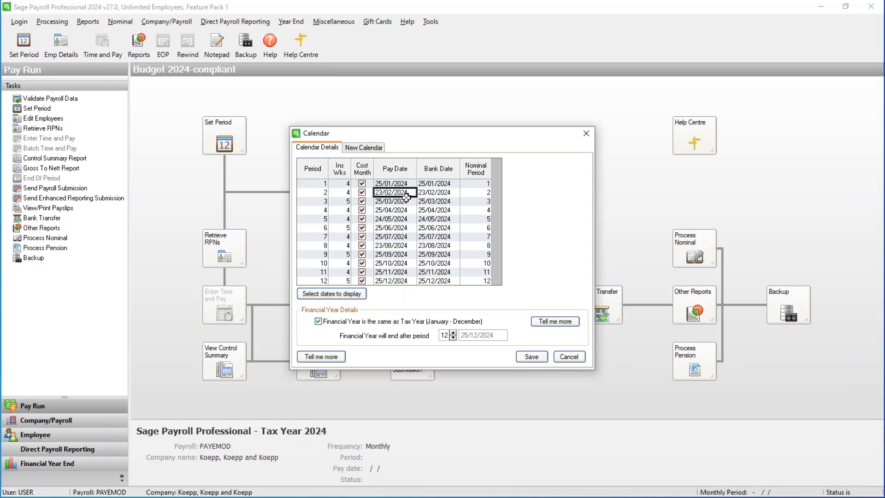
double_click(392, 201)
double_click(389, 209)
double_click(388, 280)
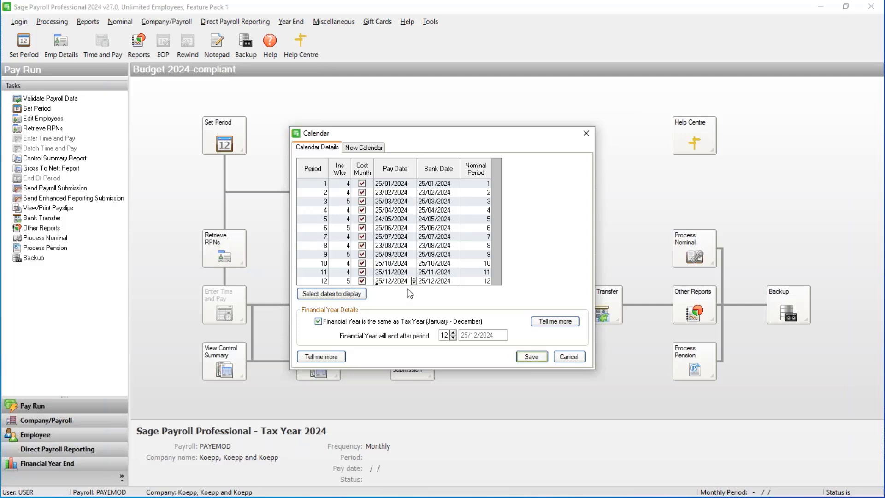
Clear the first pay date and try to generate the calendar using the Last Day of Month option.
left_click(377, 151)
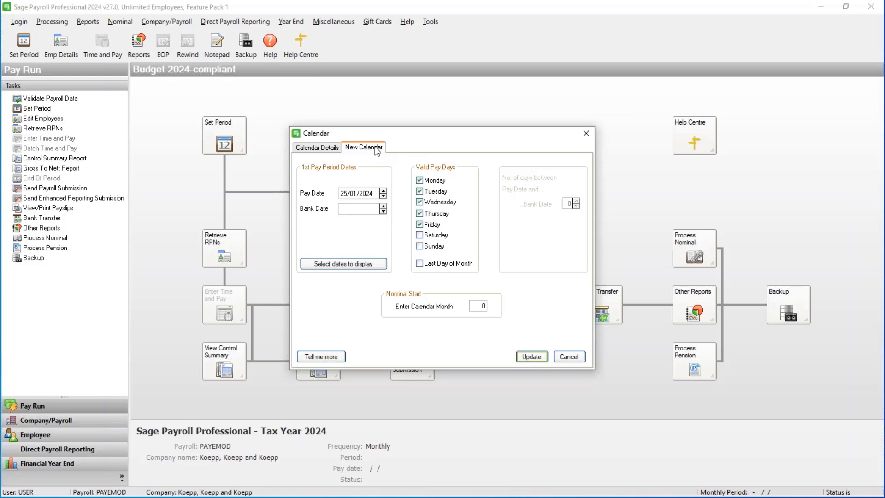
double_click(374, 193)
key("Delete")
left_click(420, 264)
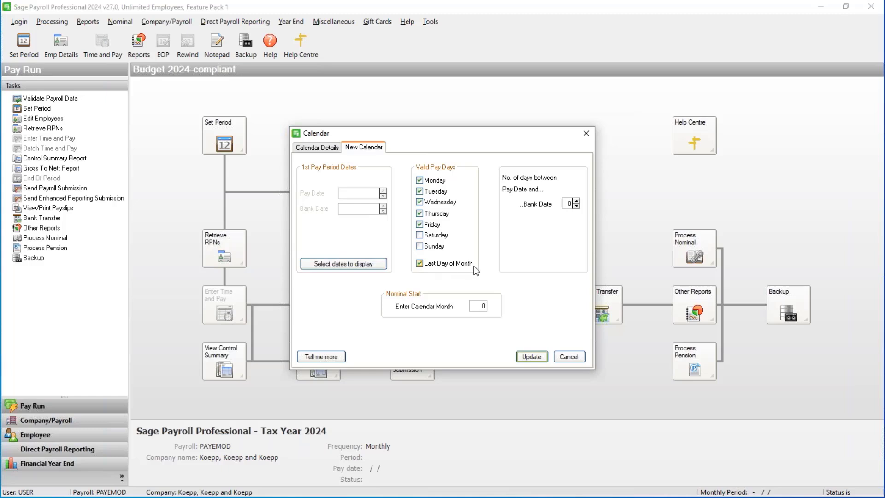
left_click(532, 356)
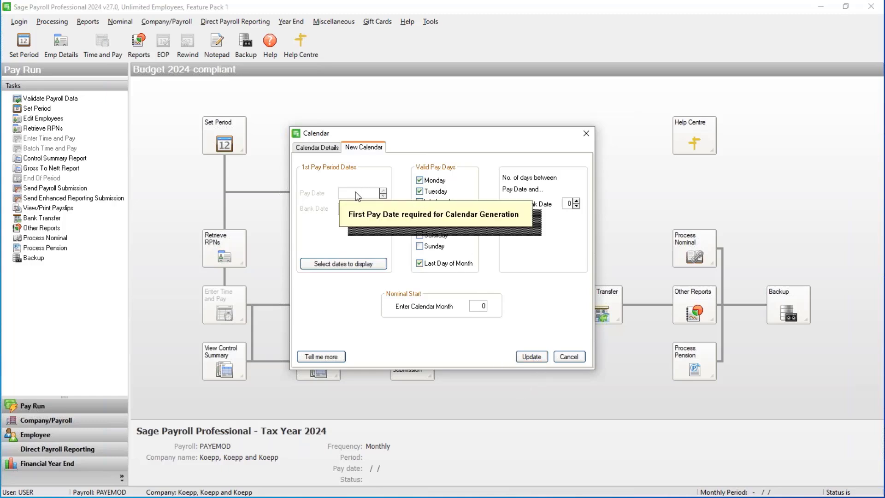
left_click(364, 264)
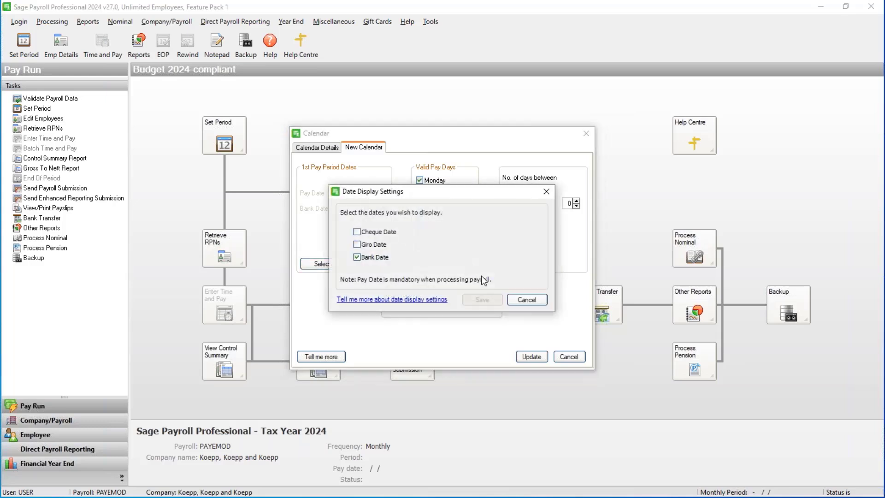
left_click(526, 300)
left_click(533, 356)
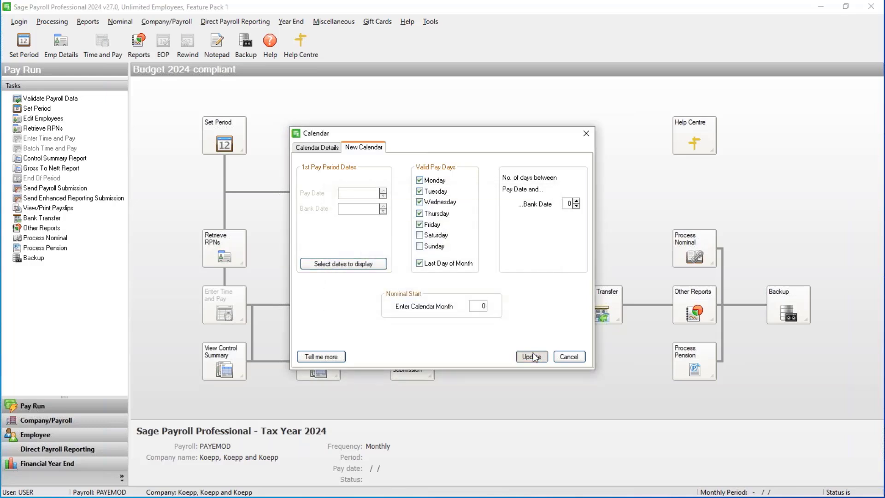
left_click(453, 263)
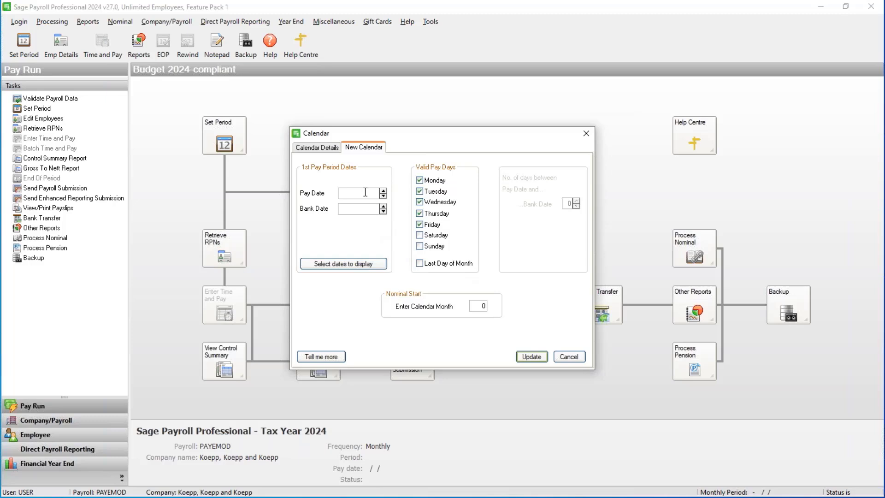
left_click(420, 262)
left_click(531, 360)
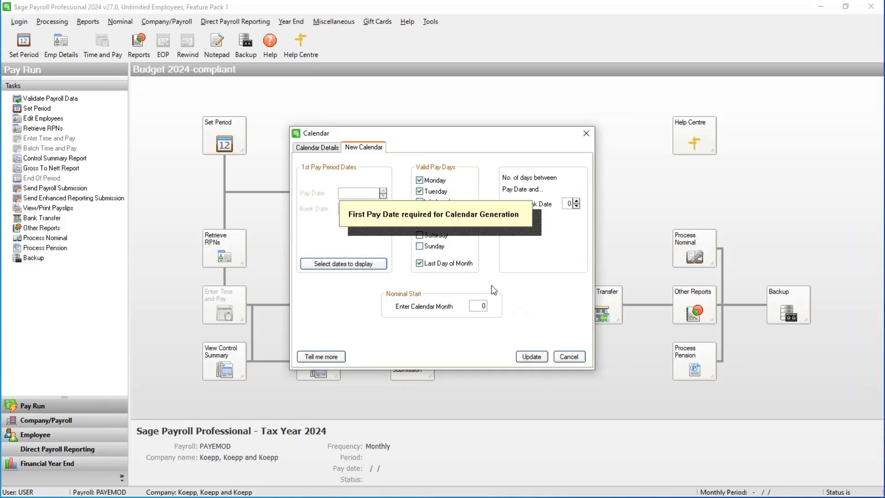
Generate the monthly calendar with a first pay date of 31/01/2024 and the Last Day of Month option.
left_click(452, 264)
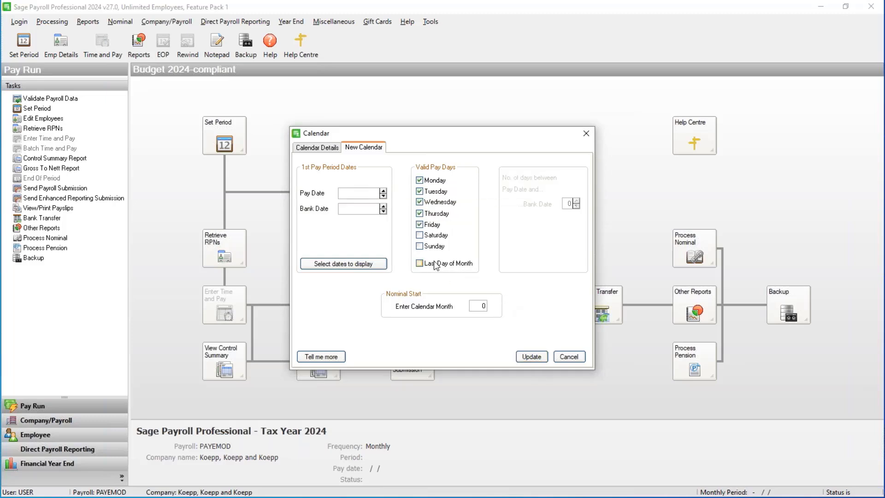
left_click(368, 192)
type("31/01/2023")
key("BackSpace")
type("4")
left_click(419, 262)
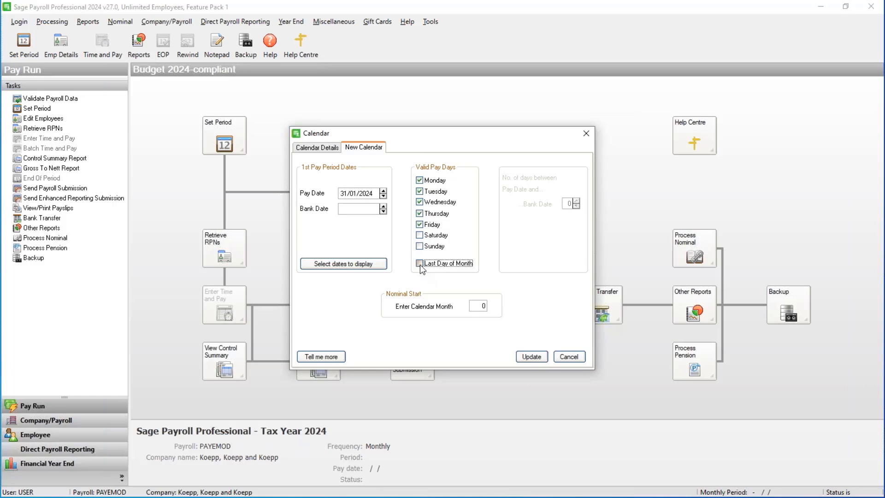
left_click(532, 357)
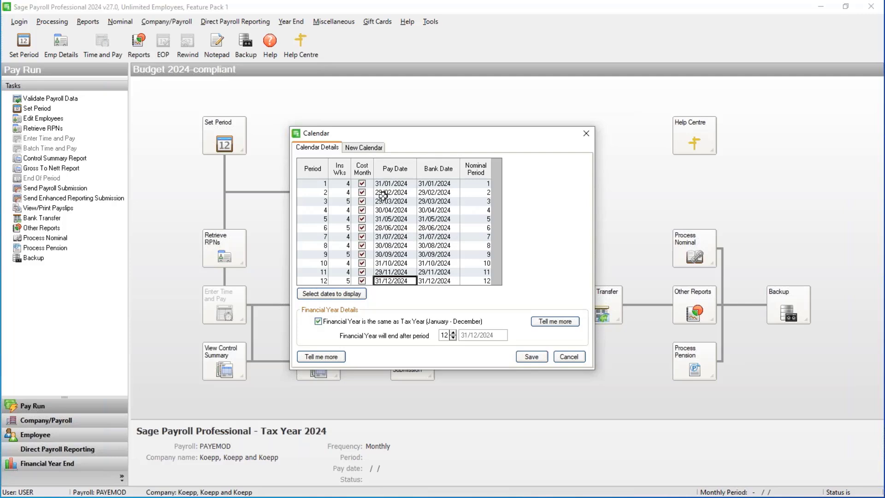
Regenerate the calendar with Friday as the only valid pay day, keeping the Last Day of Month option.
left_click(369, 148)
left_click(419, 180)
left_click(419, 191)
left_click(419, 201)
left_click(420, 214)
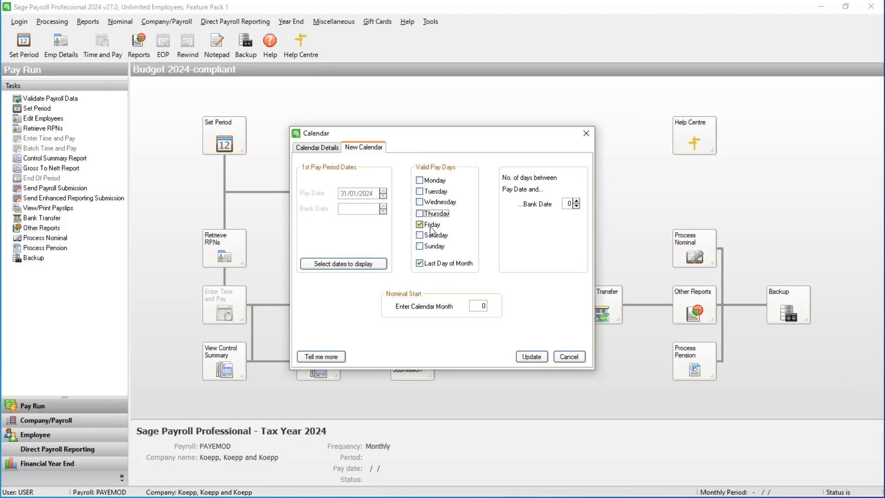
left_click(532, 357)
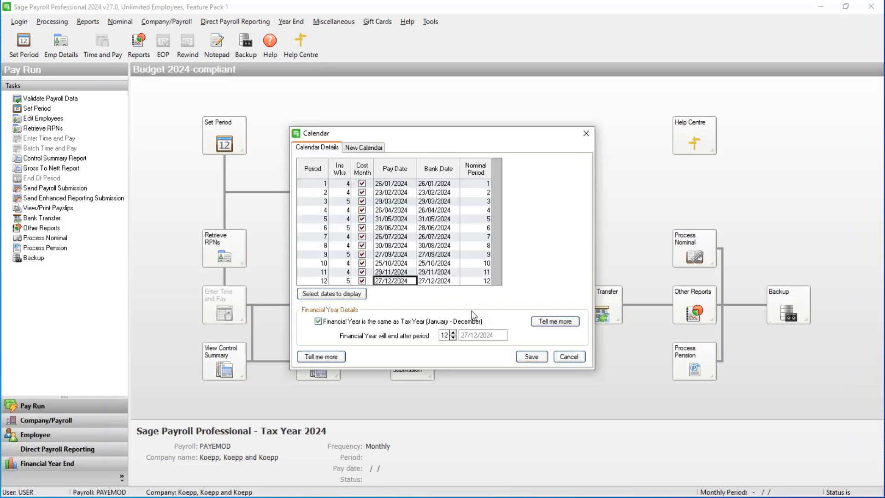
Turn off Last Day of Month, reselect Monday to Thursday as valid pay days, and cancel the calendar setup.
left_click(361, 148)
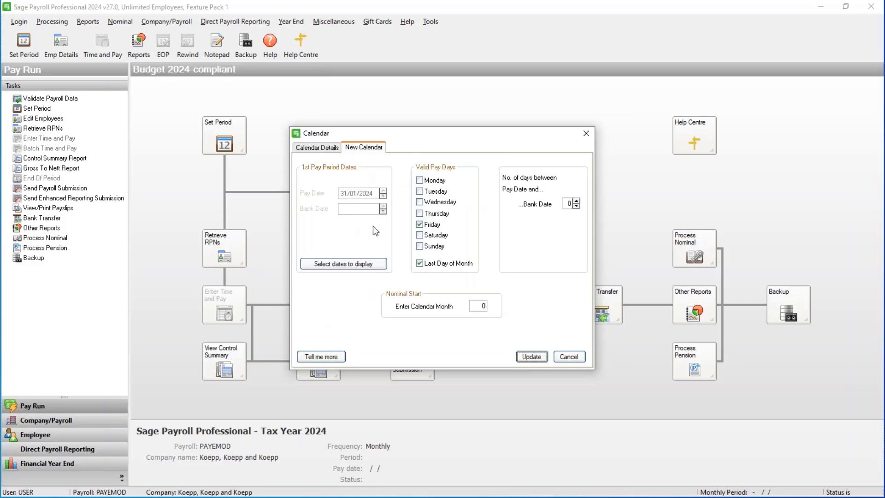
left_click(419, 263)
left_click(420, 214)
left_click(419, 202)
left_click(420, 192)
left_click(420, 180)
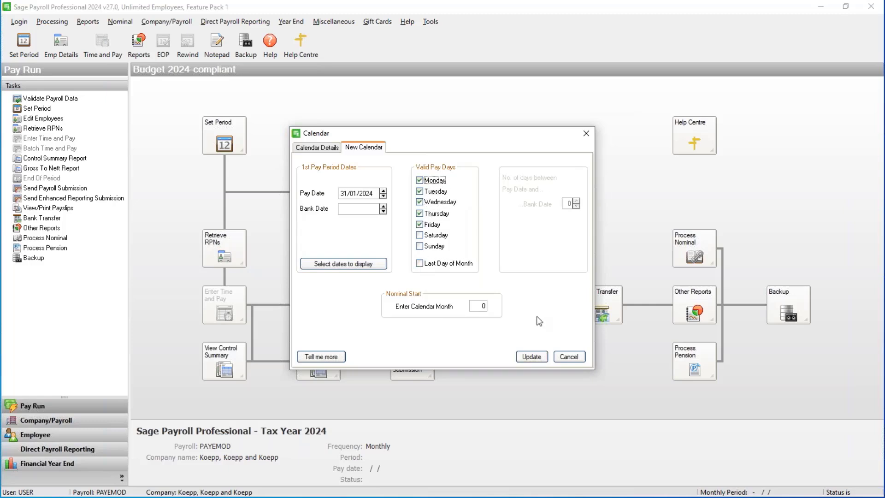
left_click(569, 356)
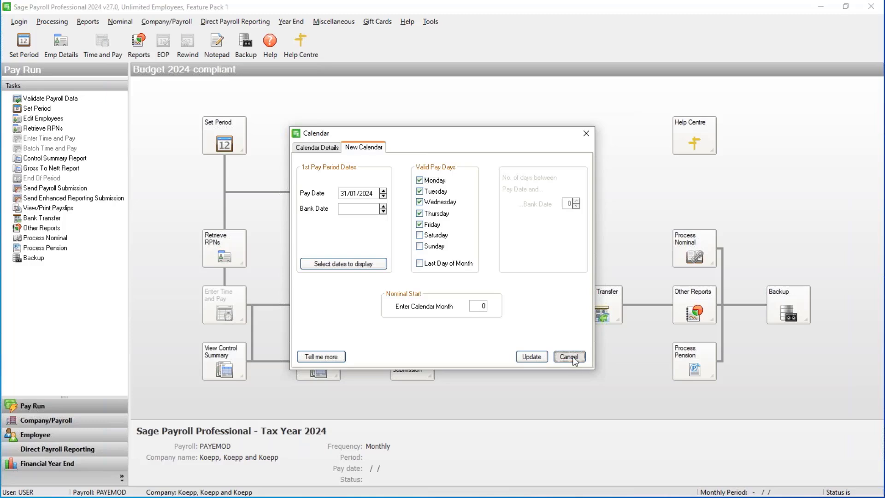
Confirm leaving the calendar setup and change the company's payroll frequency to Weekly.
left_click(435, 280)
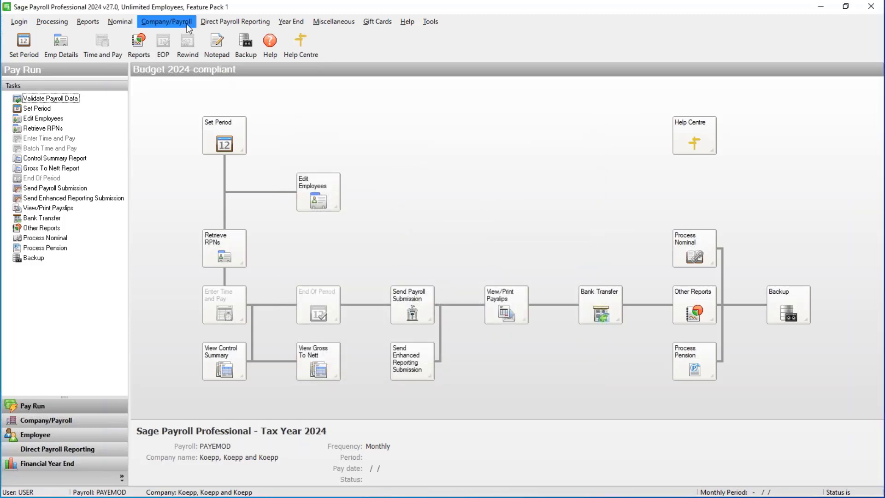
left_click(167, 21)
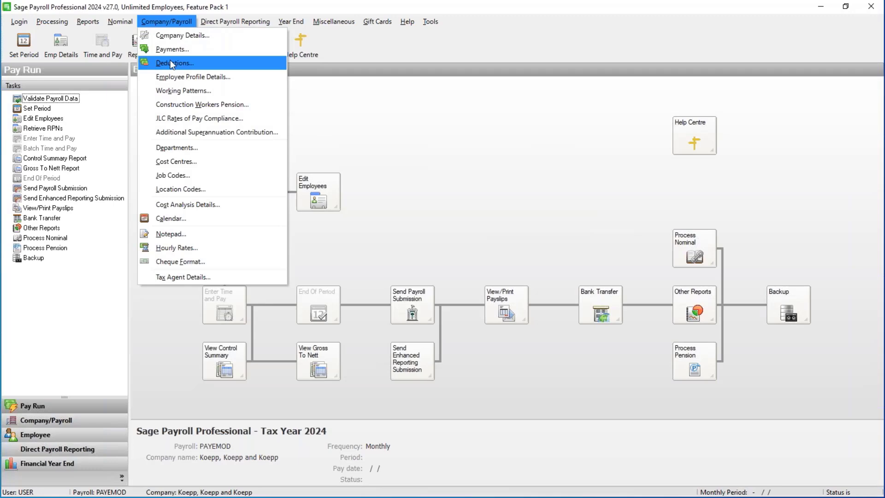
left_click(171, 35)
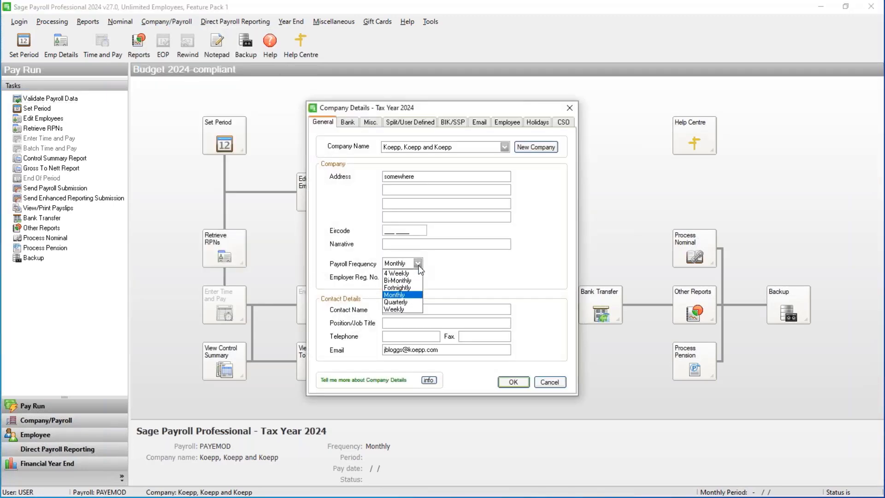
left_click(395, 306)
left_click(514, 382)
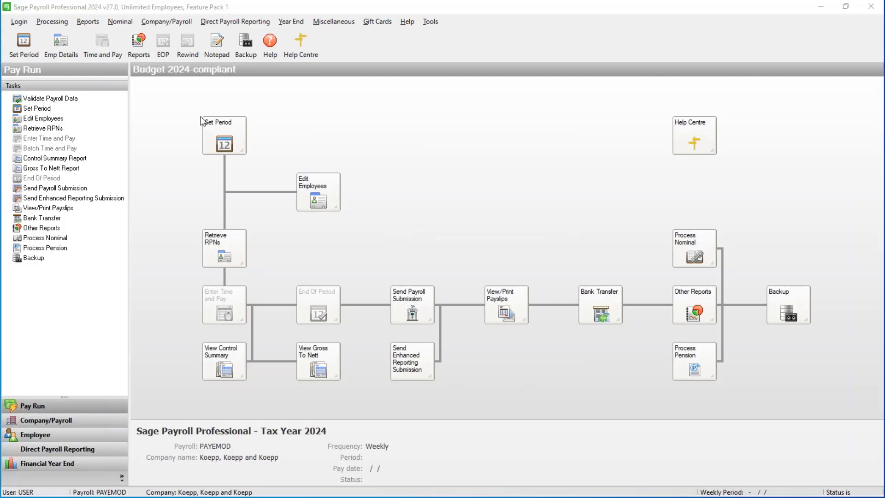
Open the company's payroll calendar and clear down the financial year balances.
left_click(173, 24)
left_click(177, 219)
left_click(557, 349)
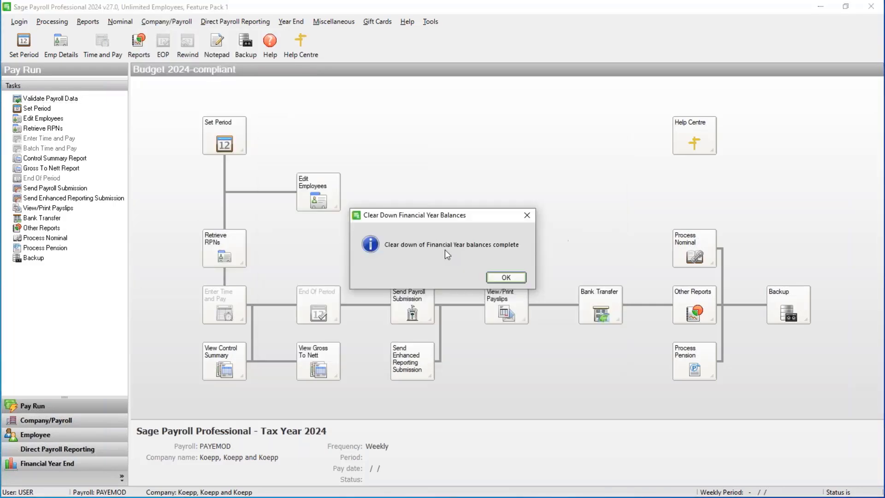
left_click(510, 276)
Generate and save the weekly calendar with a first pay date of 05/01/2024.
left_click(383, 190)
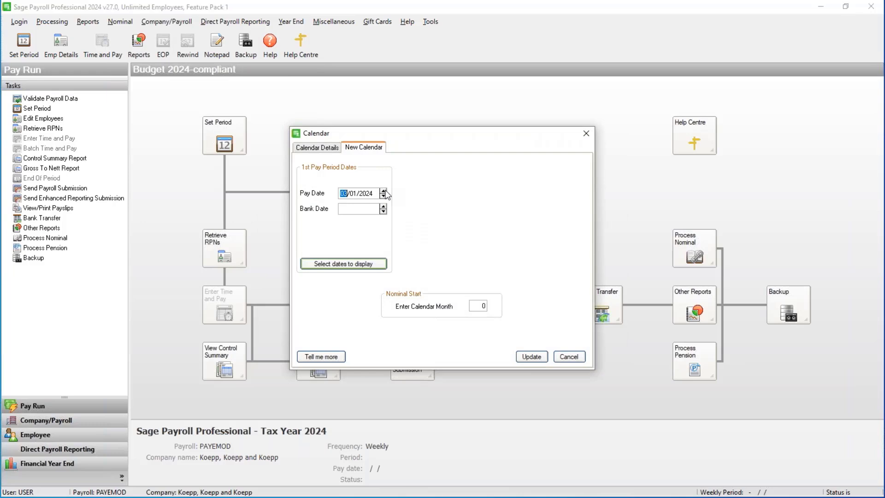
left_click(383, 190)
left_click(360, 209)
left_click(529, 357)
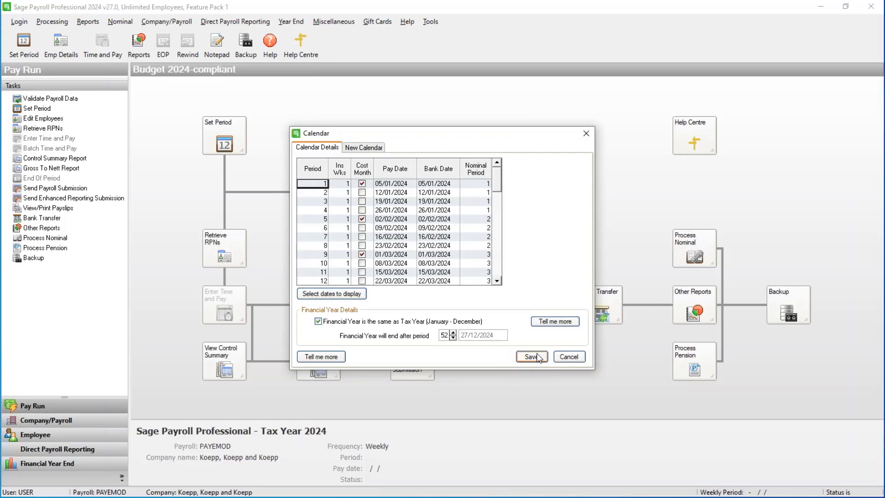
left_click(538, 357)
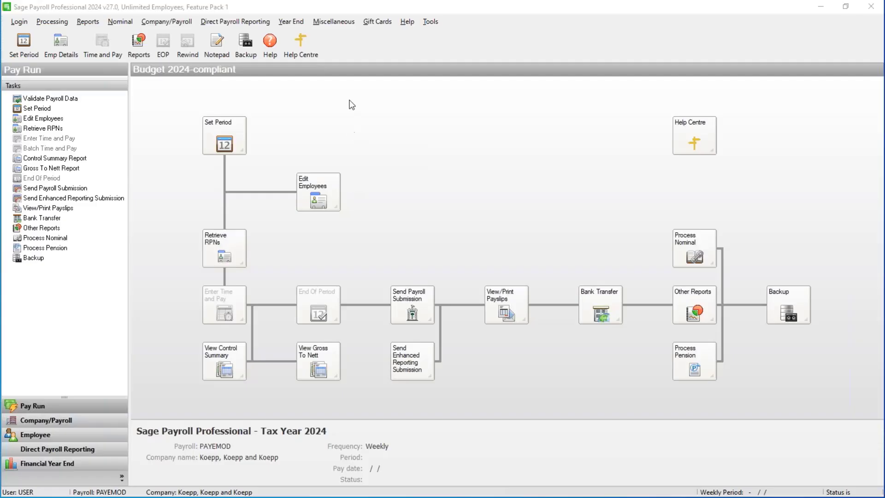
Set the payroll to period 1 with pay date 05/01/2024, rolling forward the holiday and absence year with all clear down settings on.
left_click(226, 142)
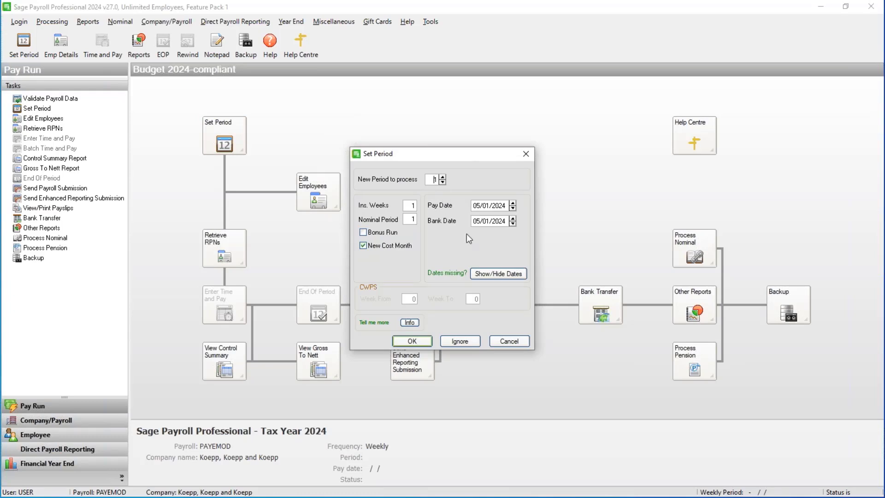
left_click(416, 343)
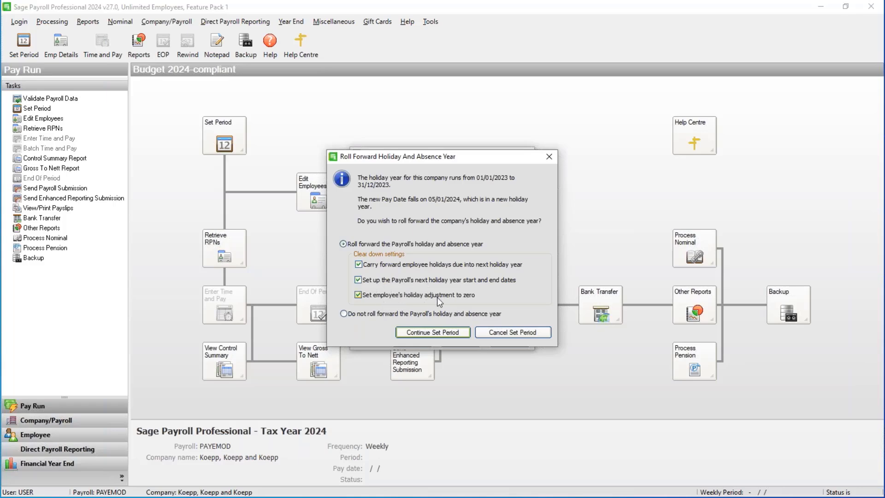
left_click(425, 335)
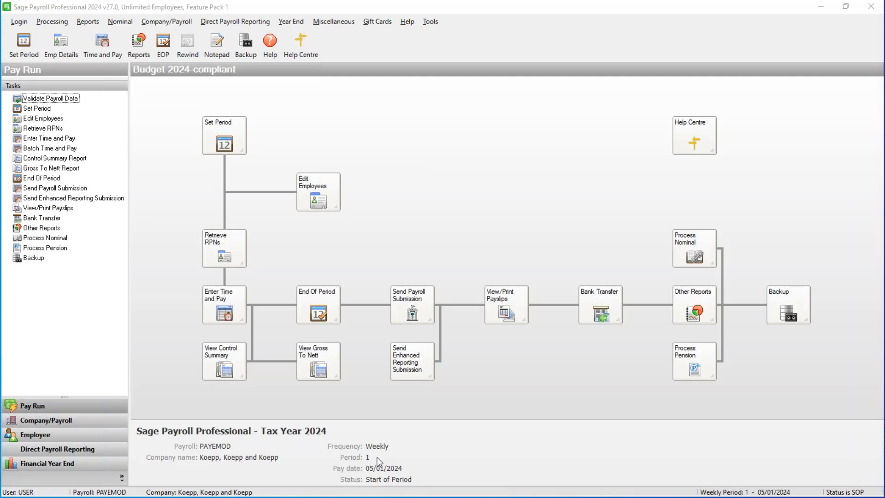
Retrieve the RPNs from Revenue with the saved ROS certificate and import them after checking the first listed employee's detailed changes.
left_click(232, 243)
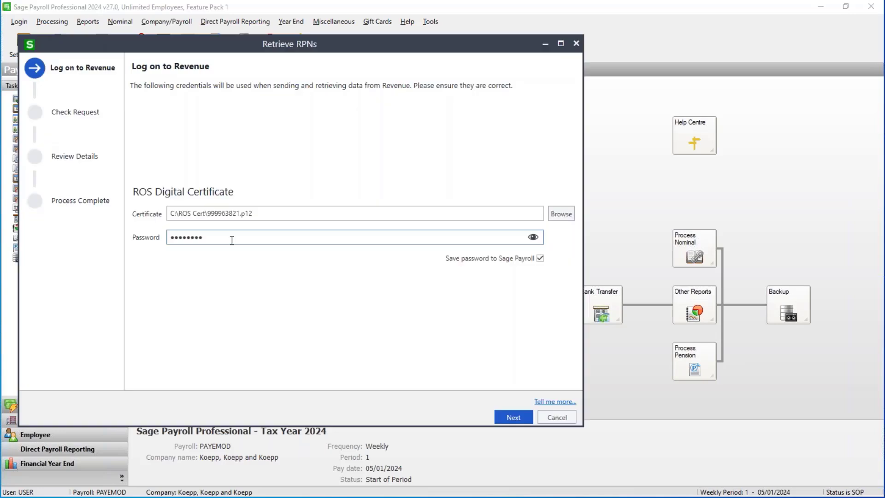
left_click(527, 420)
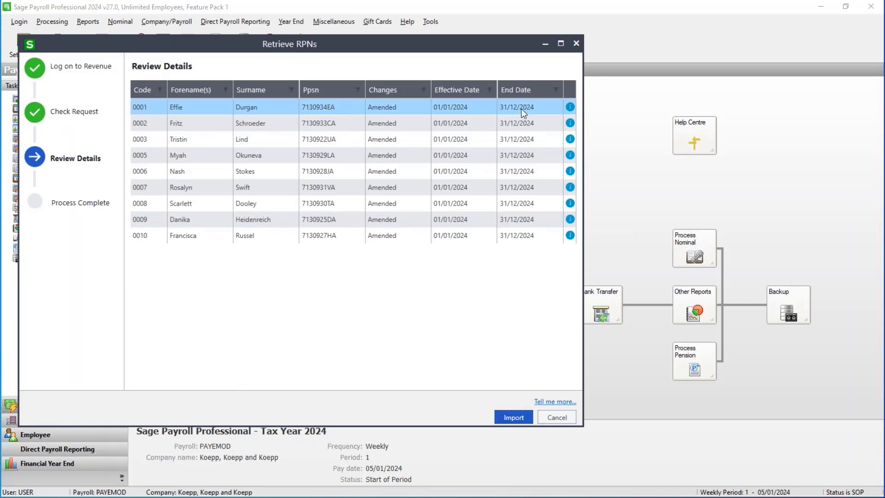
left_click(570, 107)
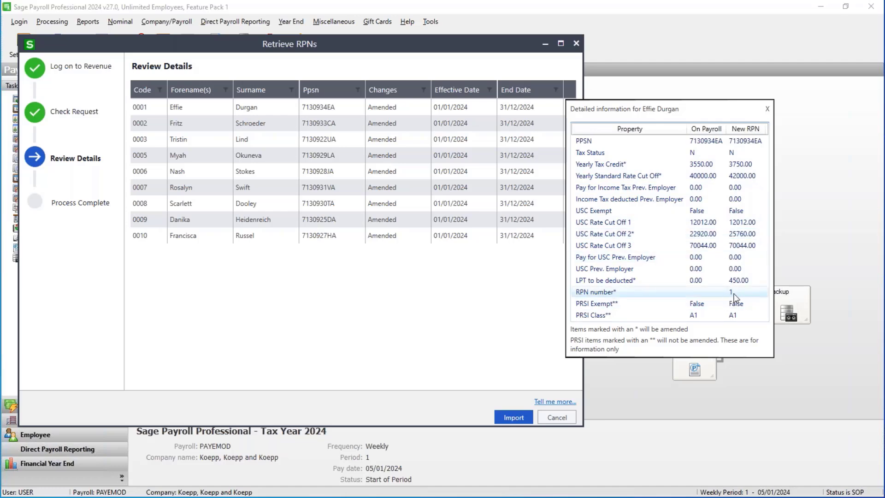
left_click(767, 109)
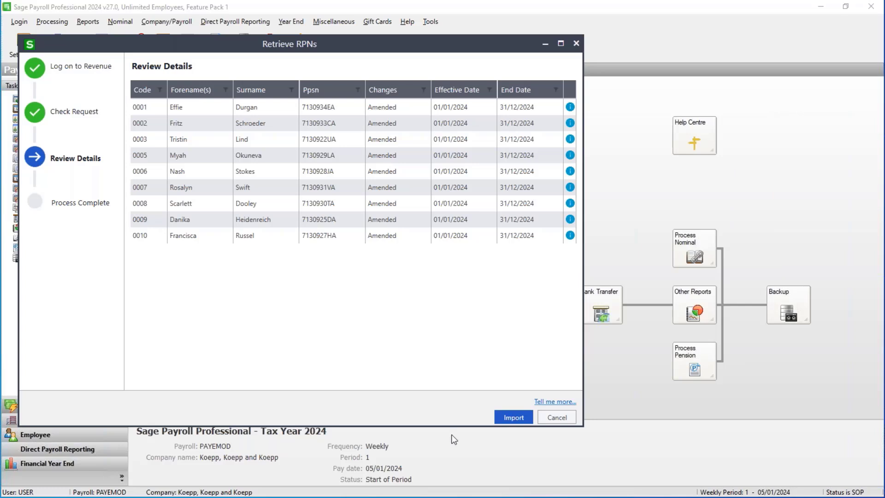
left_click(511, 418)
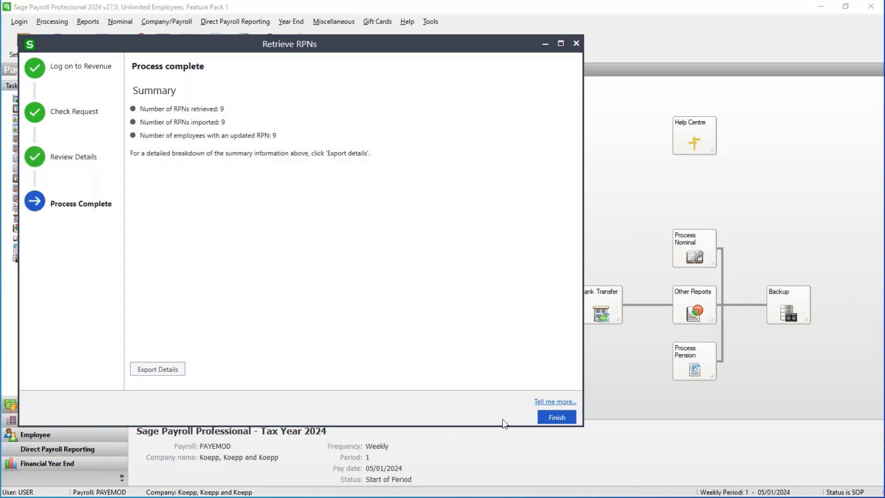
left_click(554, 417)
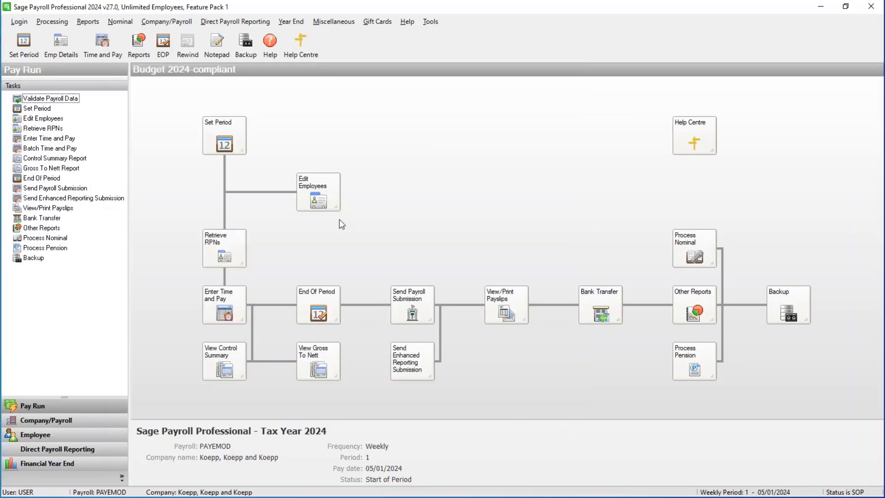